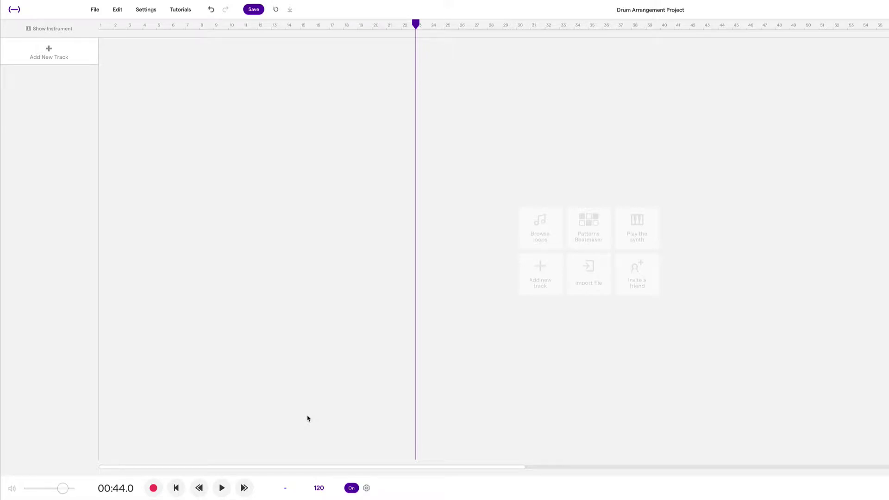
Import 808 Bass.wav from the stems folder as a track and colour it blue
key(super+Tab)
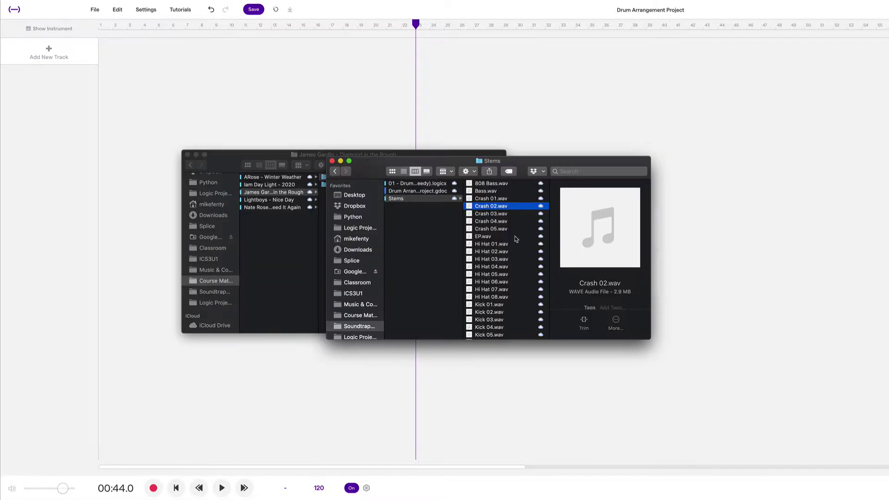
drag(527, 166, 383, 167)
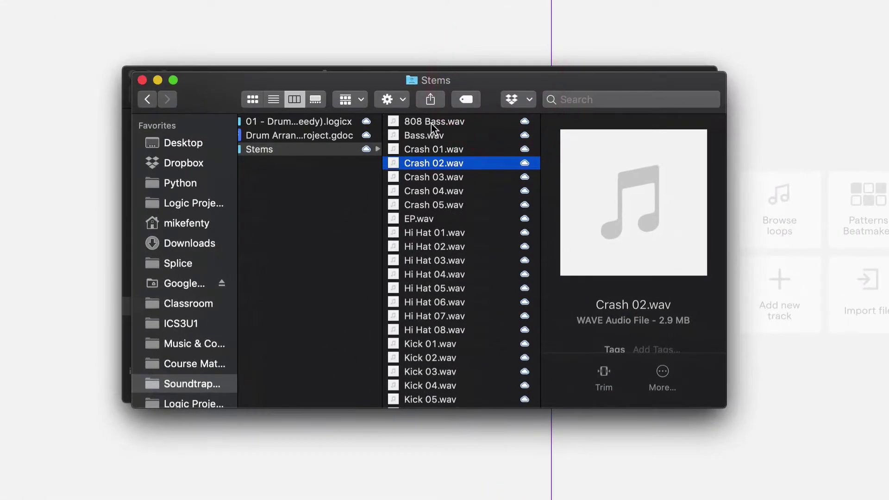
click(431, 123)
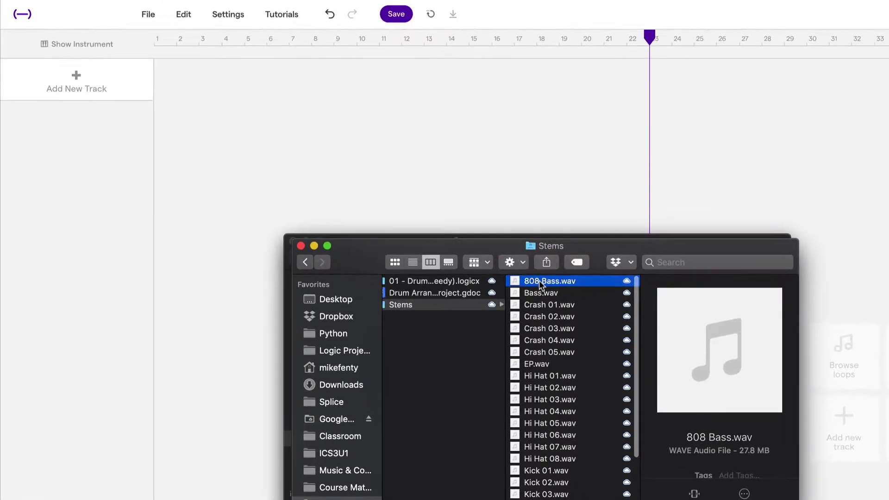
drag(539, 280, 188, 111)
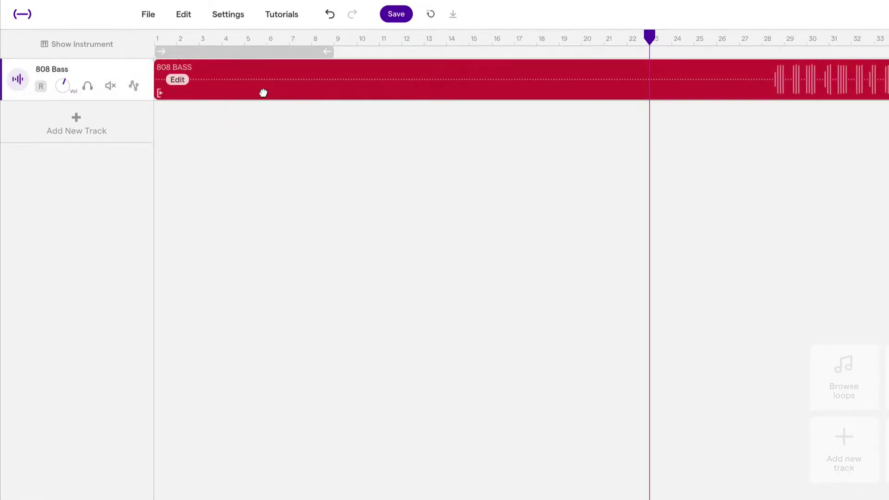
click(141, 70)
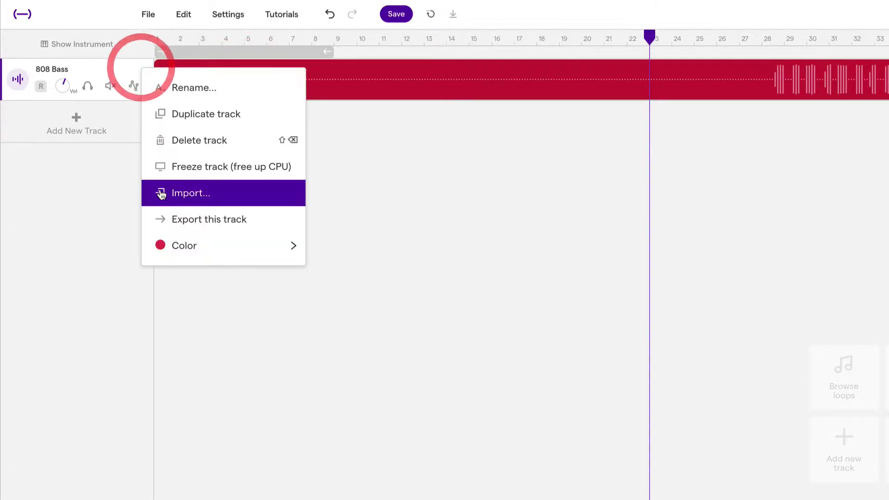
mouse_move(278, 245)
click(419, 250)
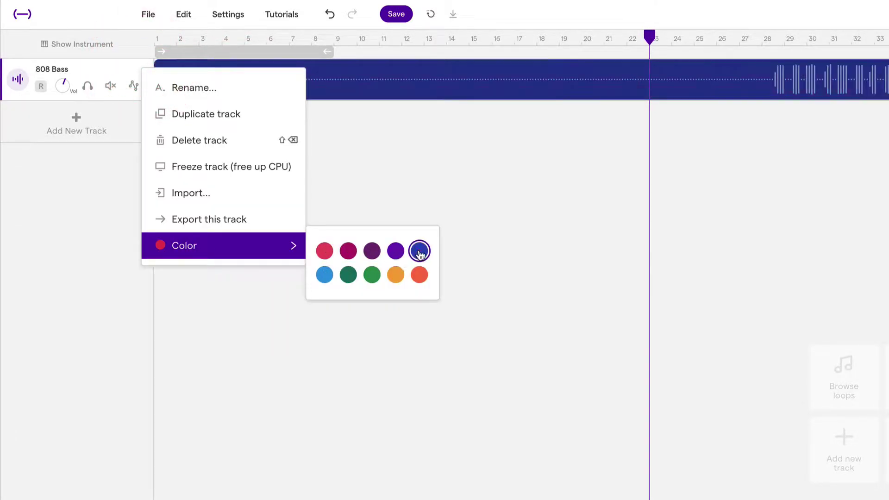
click(413, 151)
Import Bass.wav, move its clip to bar 1, and colour the track dark blue
key(super+Tab)
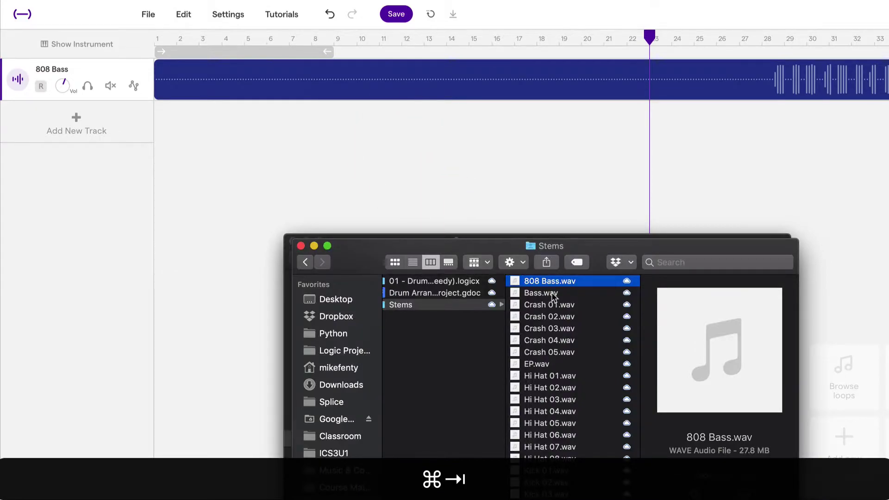
drag(551, 294, 277, 155)
drag(317, 133, 187, 123)
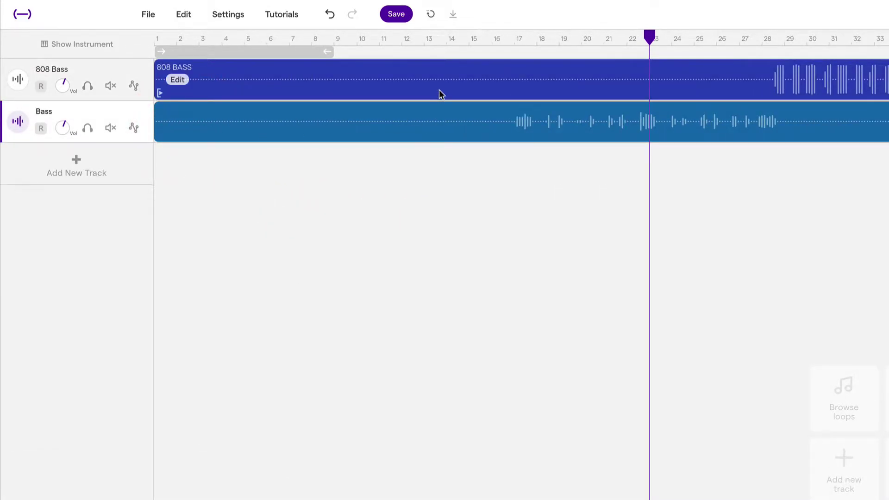
click(376, 93)
click(371, 129)
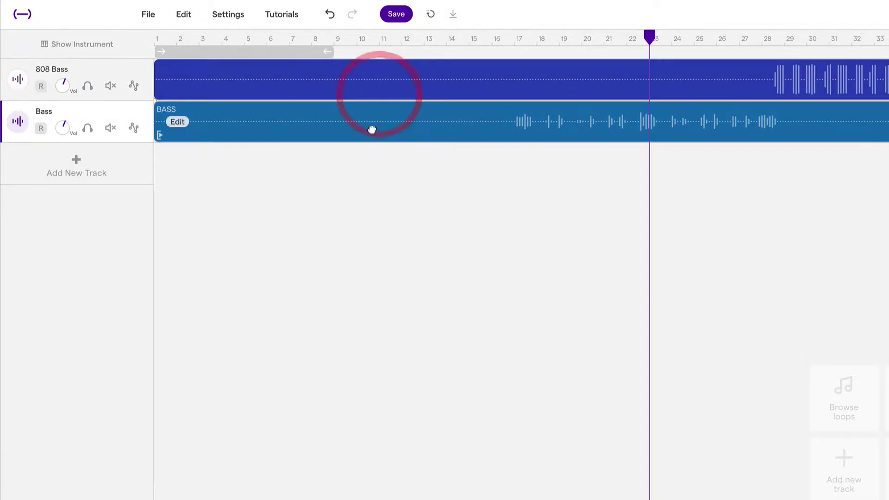
click(141, 112)
mouse_move(214, 291)
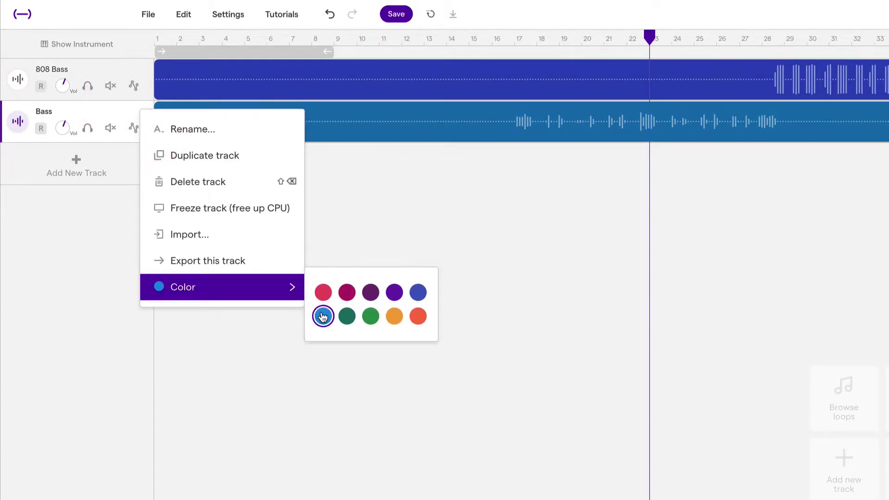
click(418, 294)
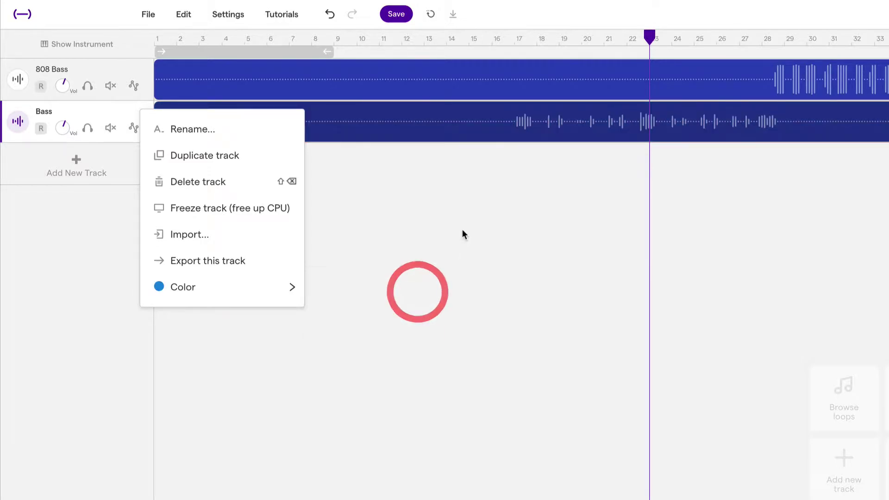
click(462, 233)
Import EP.wav as a track and slide its clip to start at bar 1
key(super+Tab)
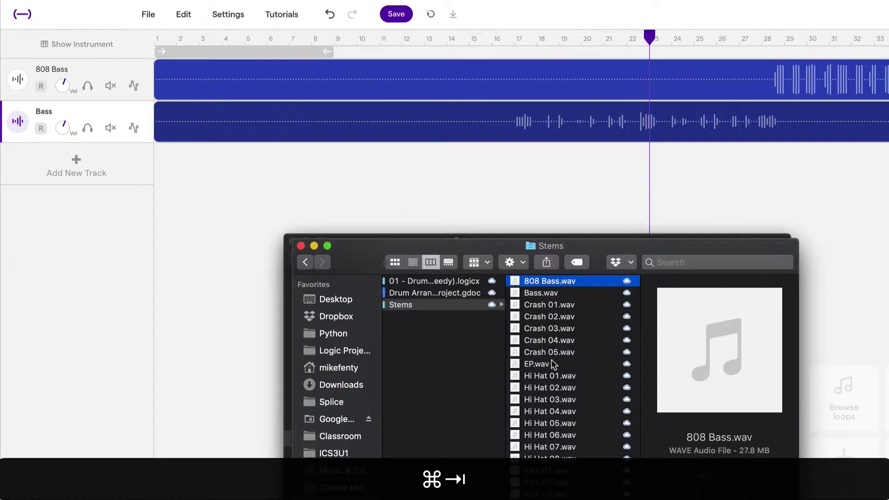
drag(549, 368, 223, 223)
click(391, 269)
key(super+Tab)
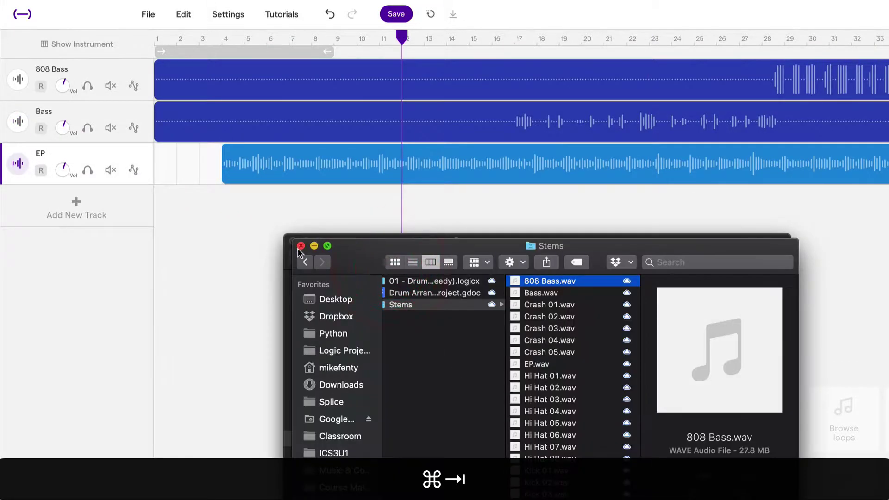
click(359, 253)
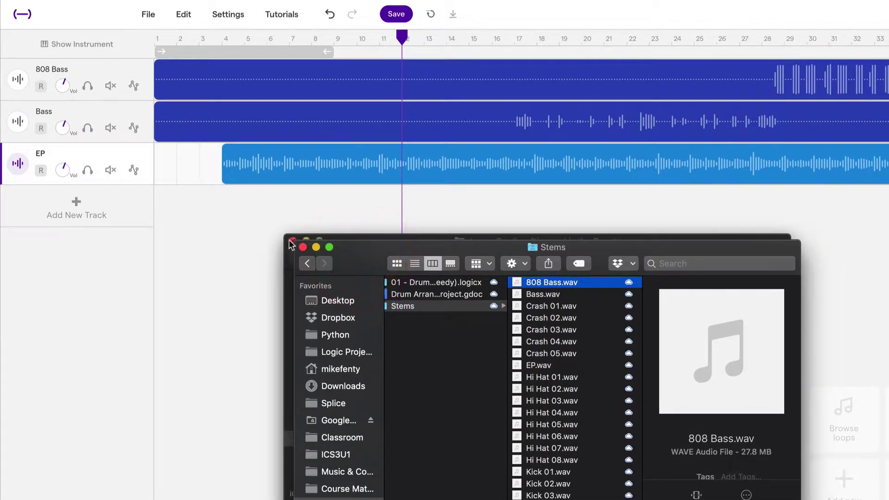
click(291, 240)
key(super+w)
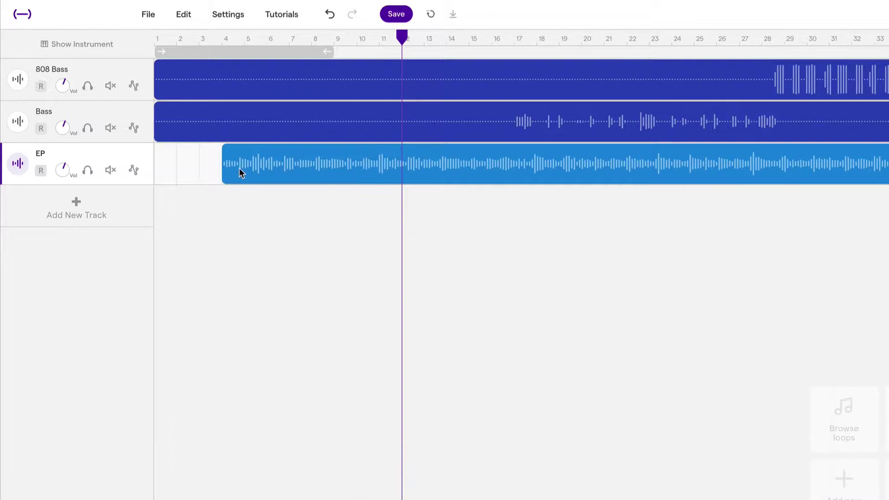
drag(239, 172, 171, 173)
Import Music Box.wav, move its clip to bar 1, and colour the track light blue
key(super+Tab)
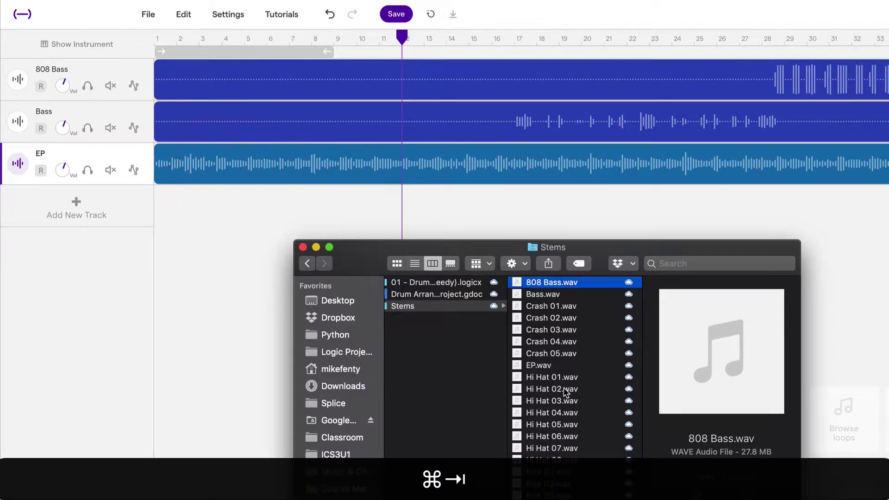
scroll(565, 393, down, 3)
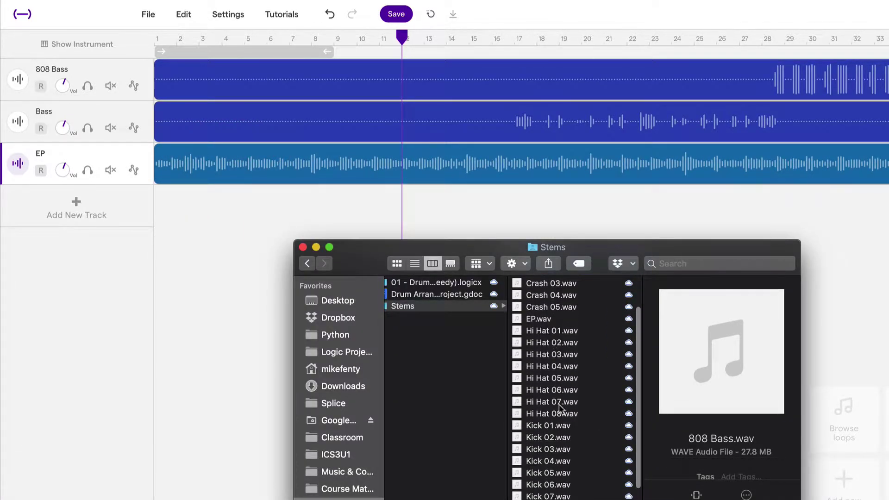
scroll(560, 444, down, 3)
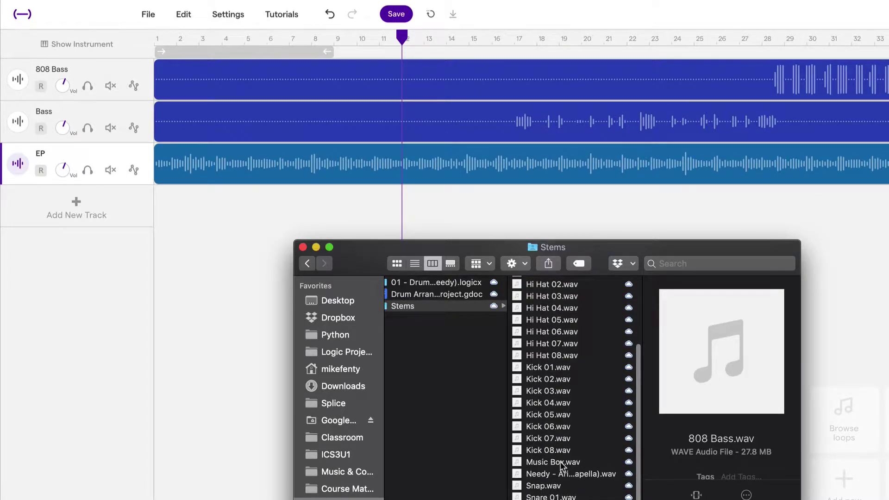
drag(556, 467, 230, 308)
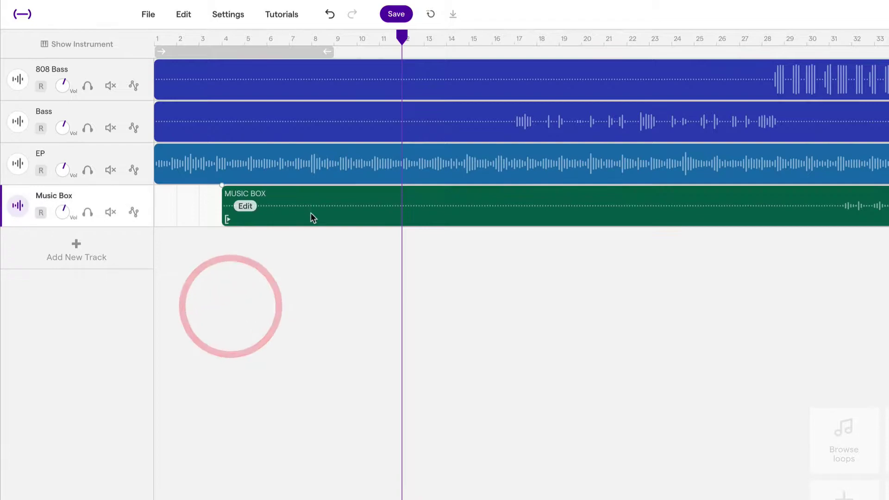
drag(185, 214, 159, 220)
right_click(141, 203)
mouse_move(238, 375)
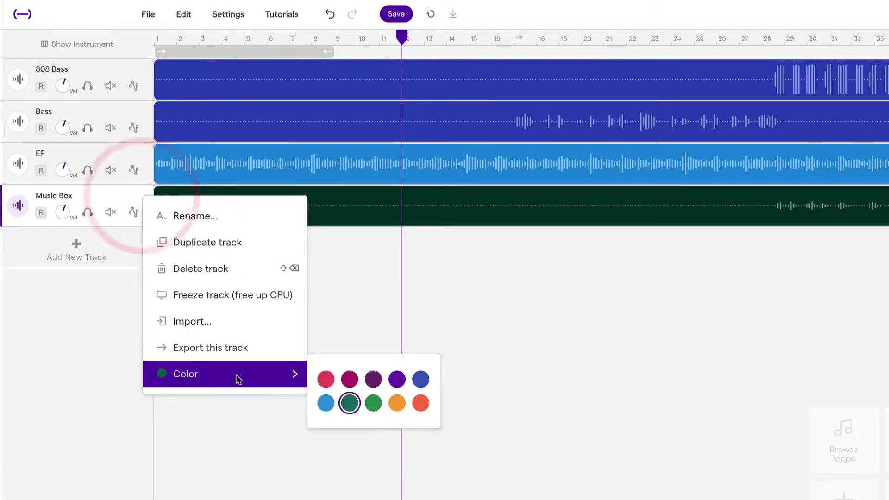
click(326, 402)
Import the Needy acapella file as a track and colour it dark purple
click(498, 317)
key(super+Tab)
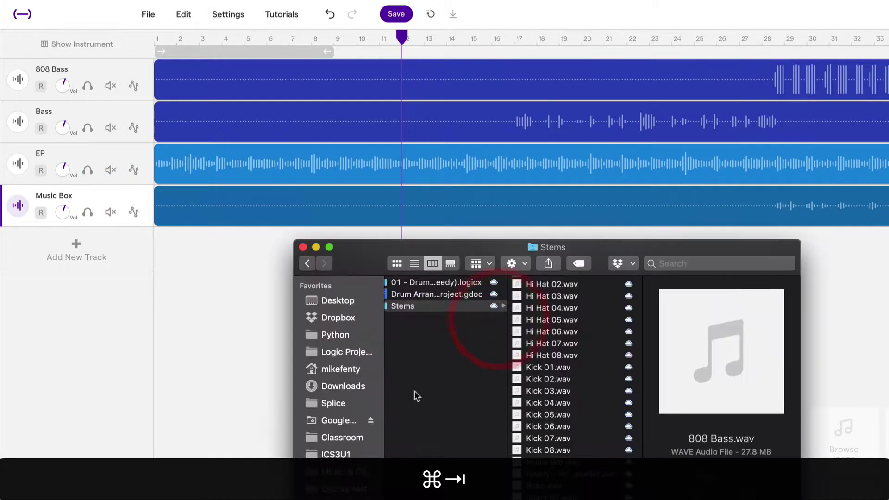
drag(537, 474, 230, 318)
click(179, 257)
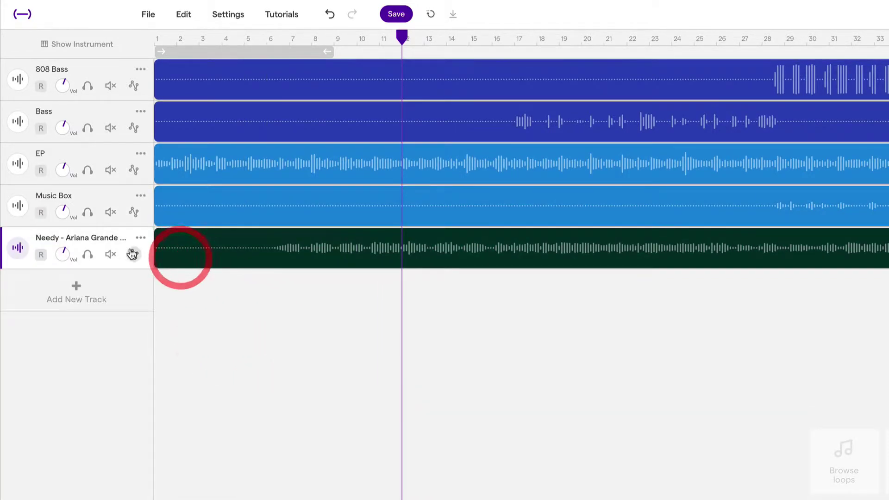
click(142, 244)
mouse_move(292, 419)
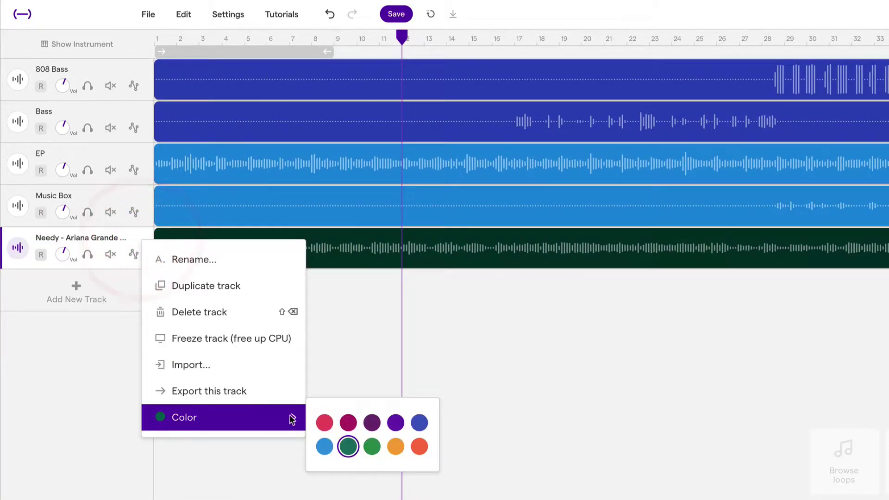
click(371, 421)
click(443, 308)
Import Snap.wav as a track and colour its clip red
key(super+Tab)
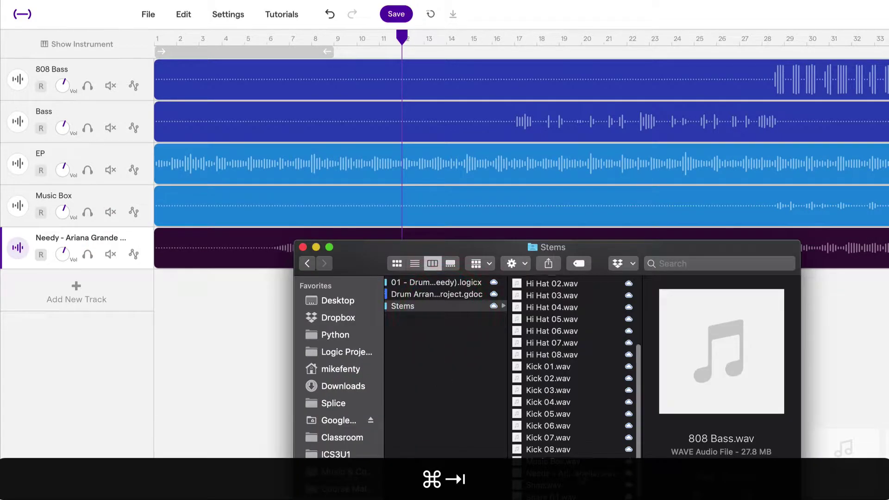
drag(542, 485, 221, 315)
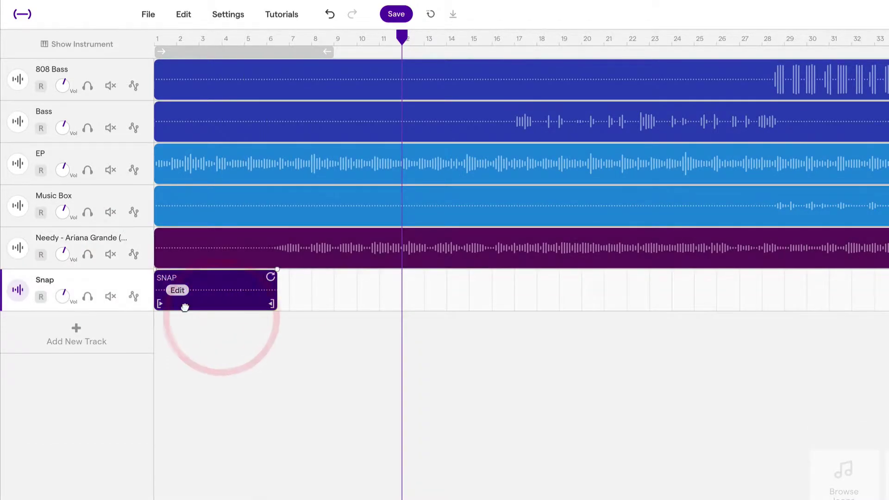
right_click(139, 276)
mouse_move(294, 454)
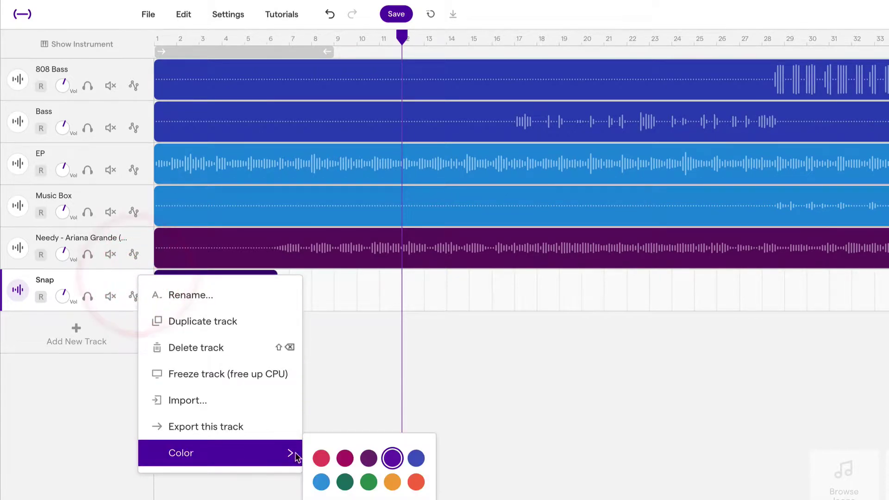
click(347, 459)
Move the playhead to bar 9 and return to the Soundtrap project
click(357, 318)
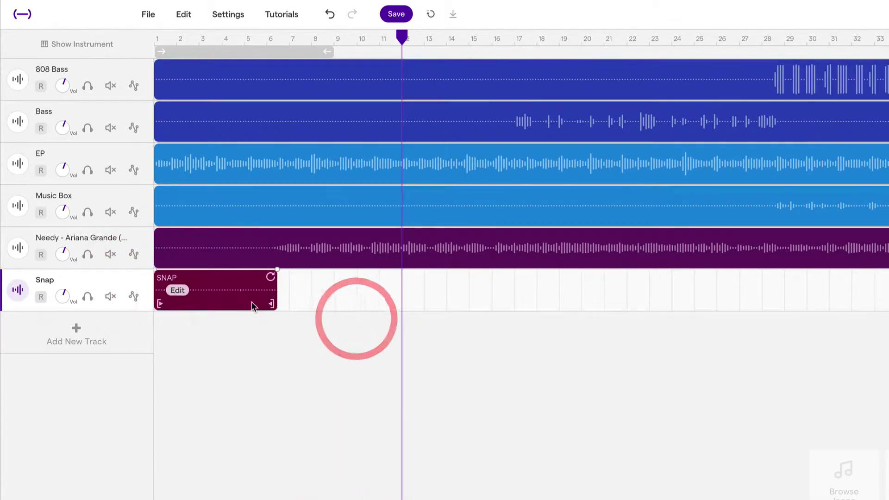
click(329, 384)
key(super+Tab)
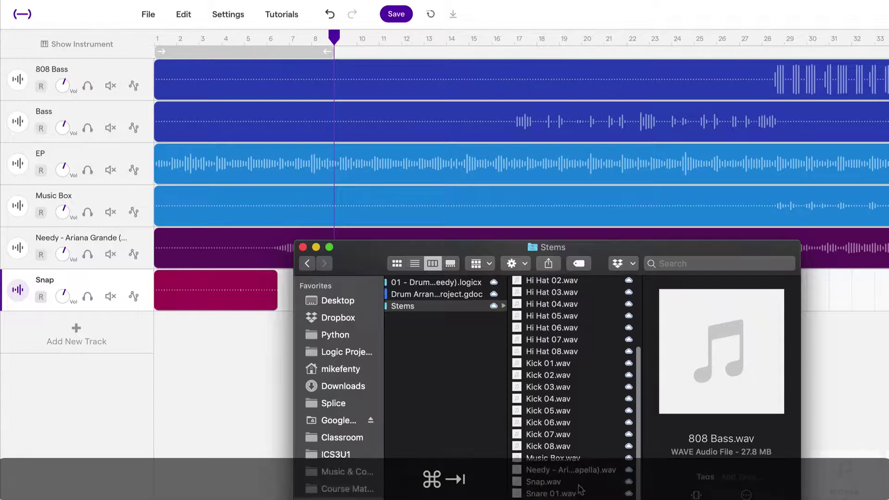
scroll(560, 361, up, 5)
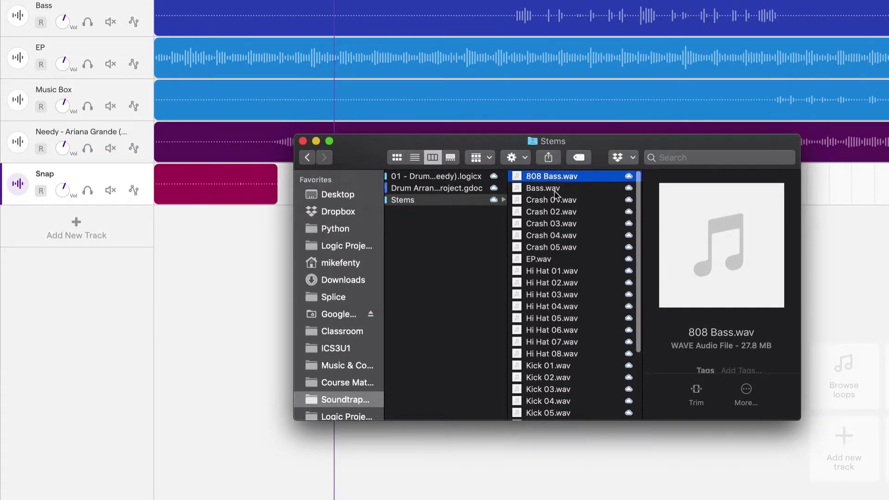
click(233, 257)
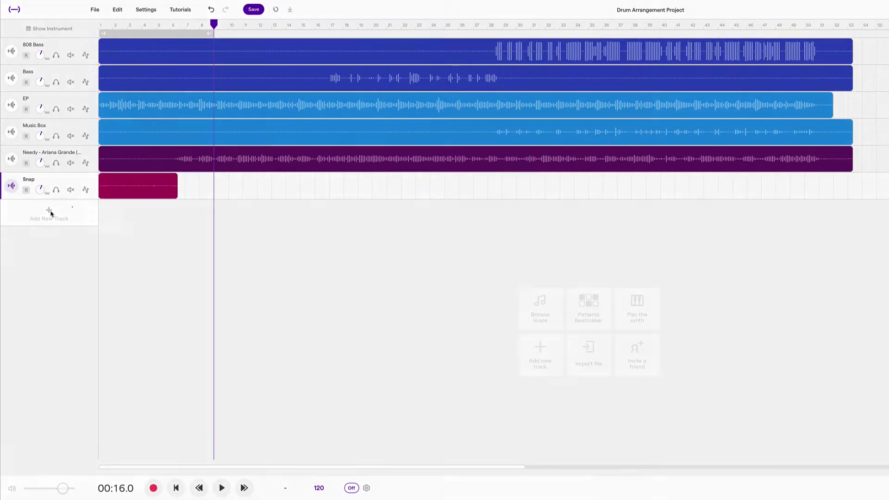
Add a Grand Piano track from Piano & keyboards and rename it SECTIONS
click(78, 332)
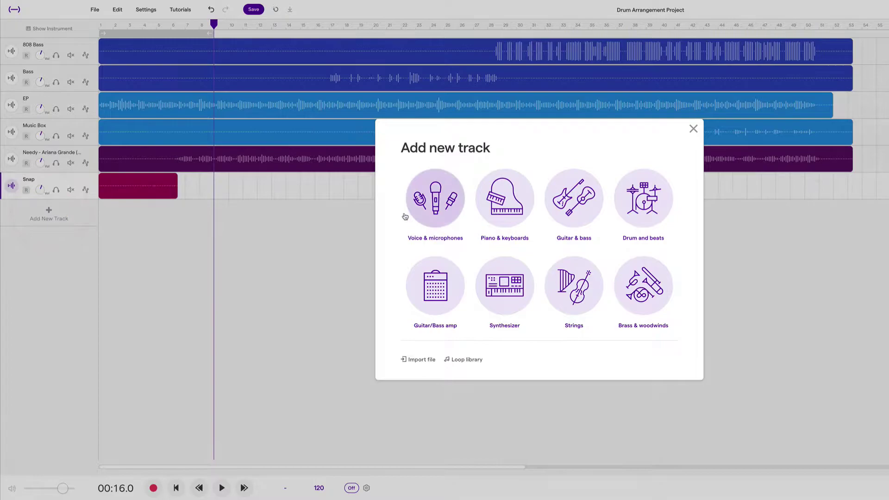
click(506, 199)
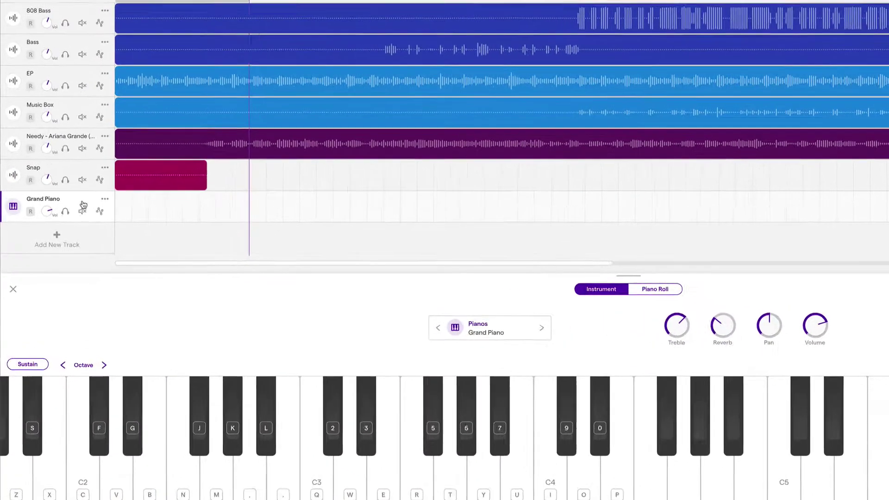
click(57, 199)
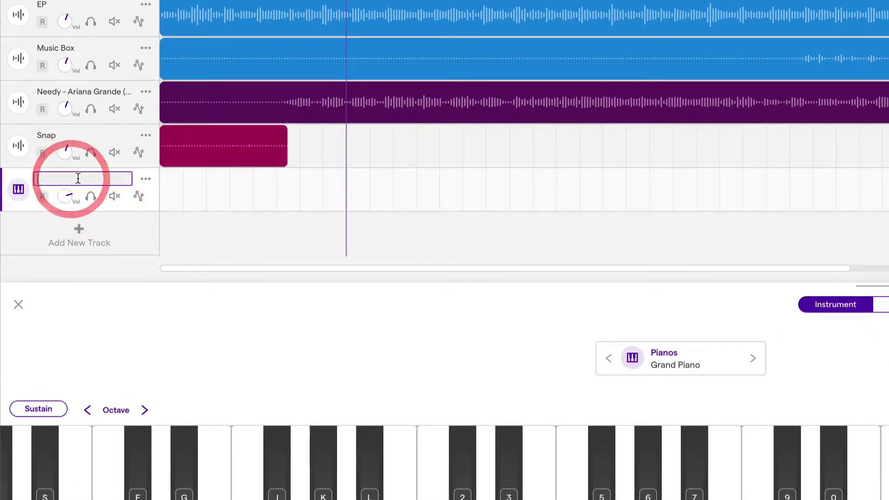
text(REGI)
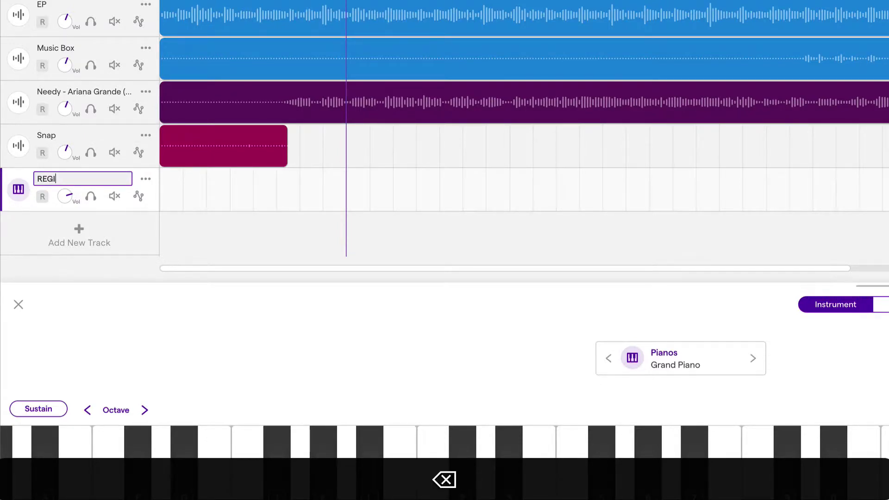
text(ONS)
key(Return)
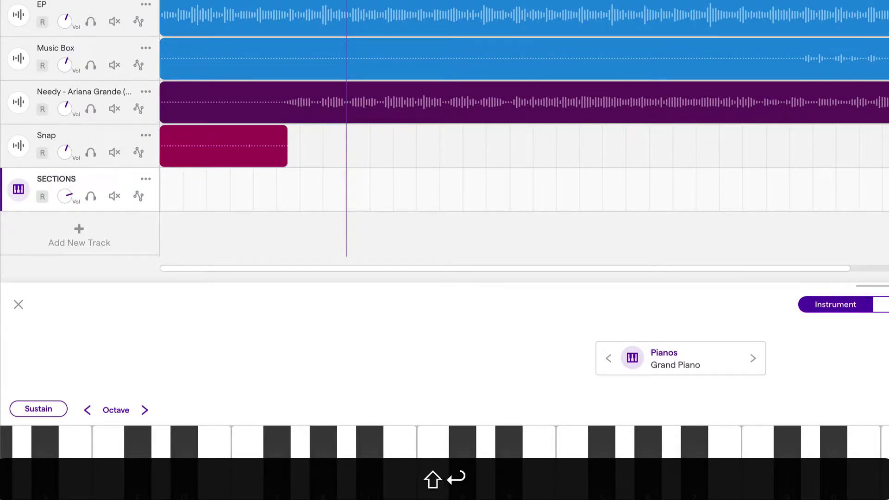
Move SECTIONS to the top track and create a clip spanning bars 1–5
drag(90, 327, 92, 77)
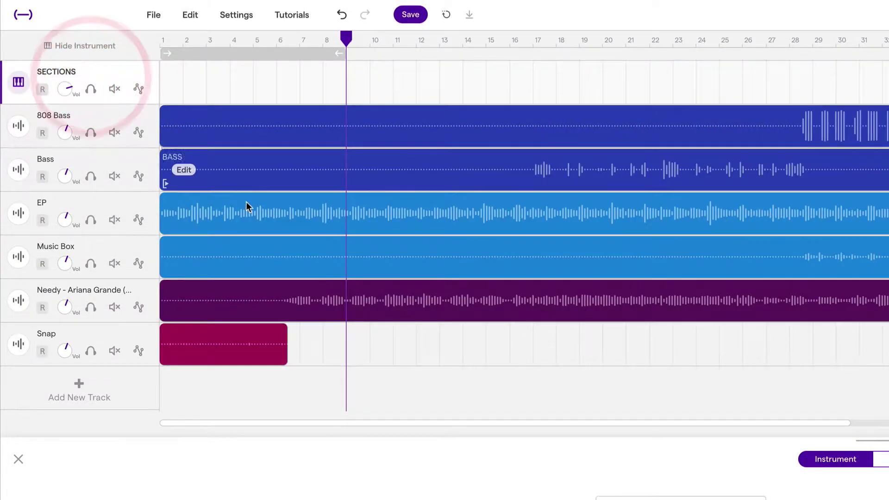
mouse_move(181, 82)
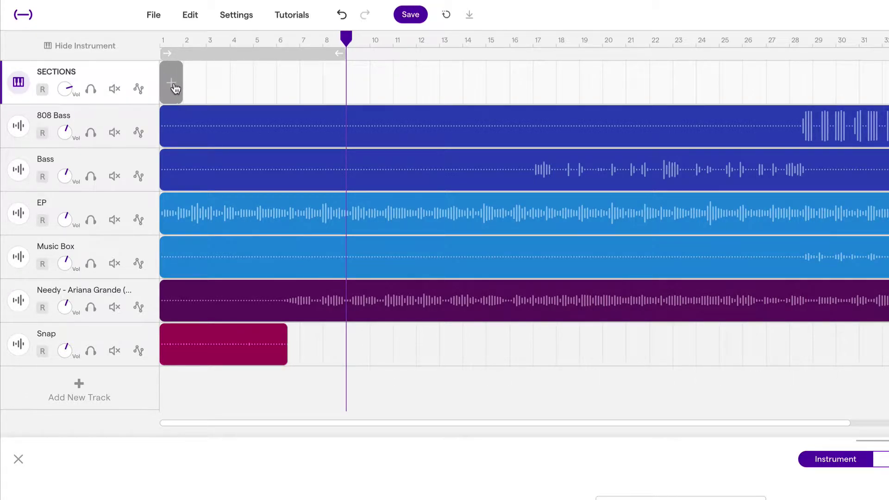
click(172, 87)
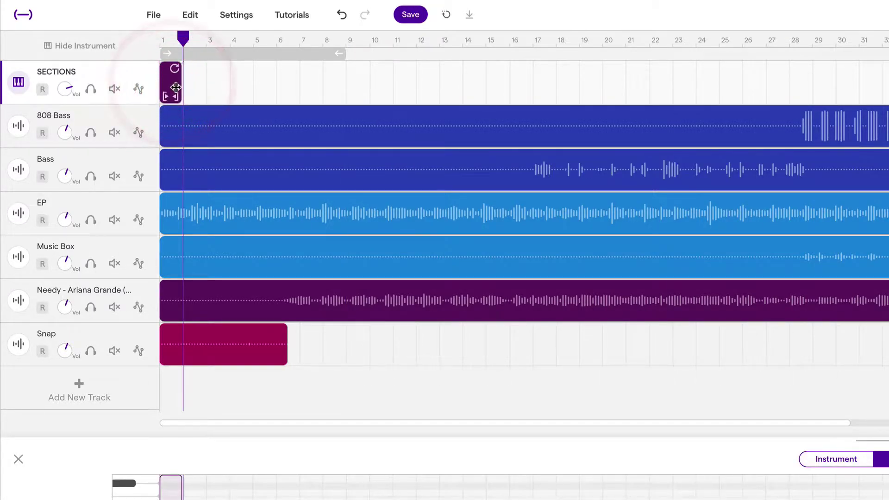
drag(180, 89, 254, 91)
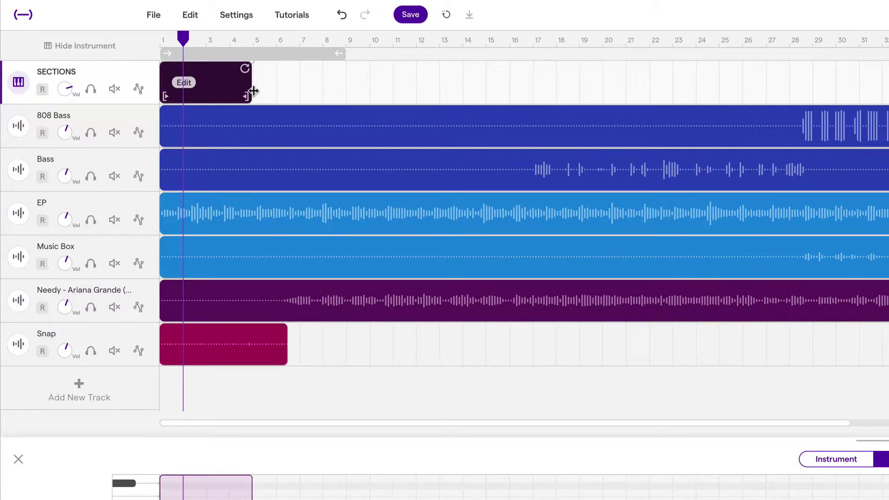
click(243, 85)
drag(246, 69, 338, 69)
key(super+z)
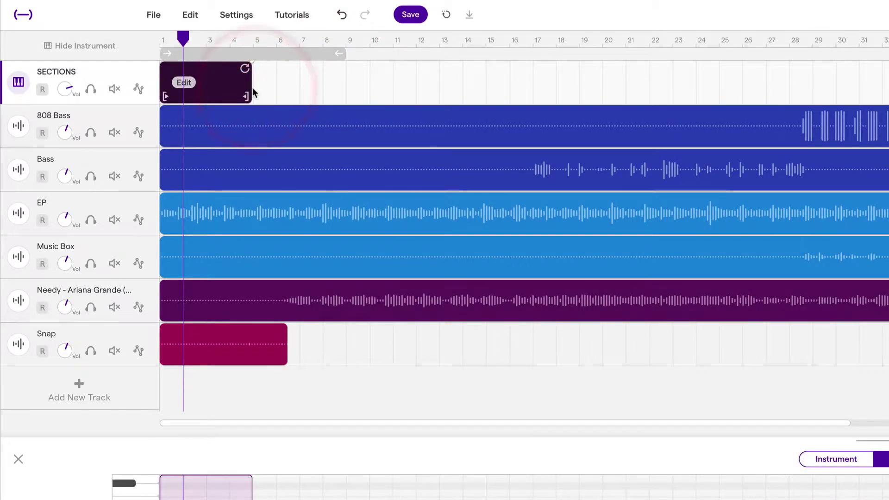
drag(280, 89, 257, 97)
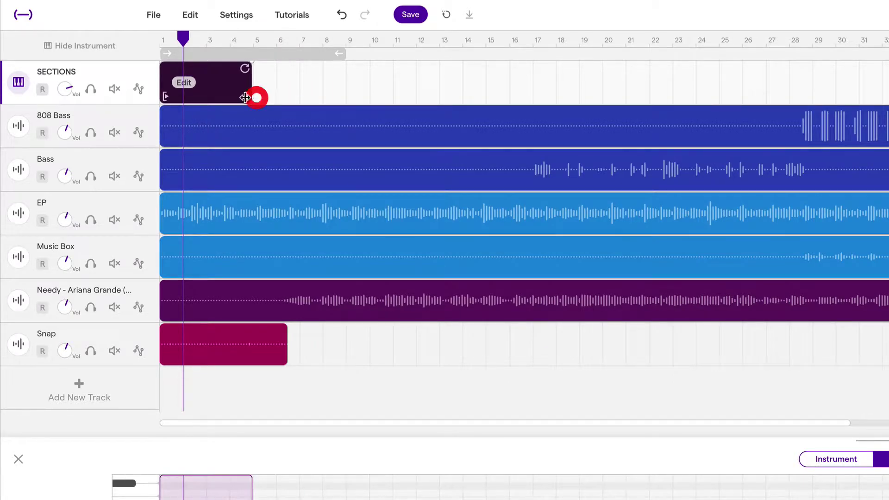
Colour the SECTIONS track red
scroll(221, 91, up, 3)
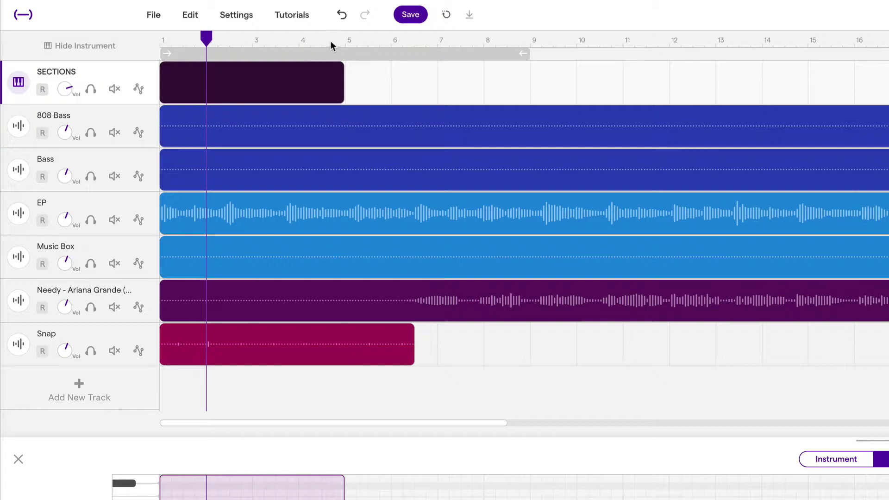
mouse_move(307, 87)
click(145, 73)
mouse_move(224, 262)
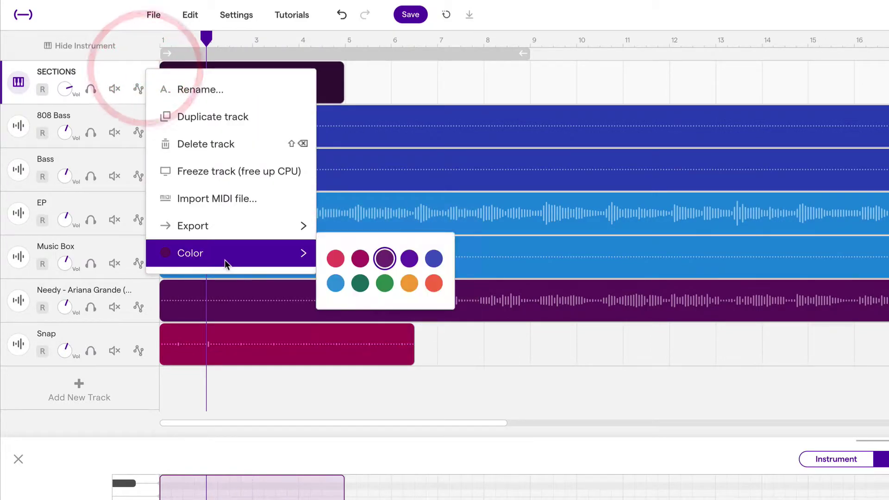
click(439, 284)
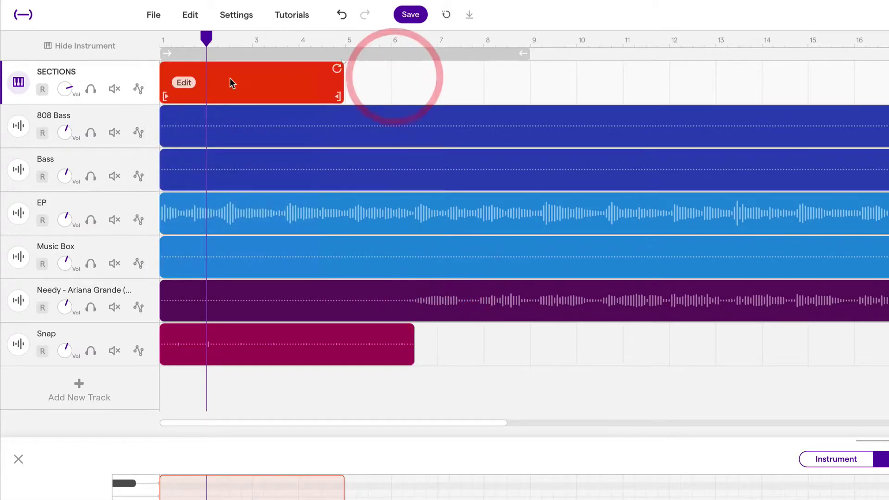
Rename the red SECTIONS clip INTRO and place the playhead just past bar 5
right_click(188, 86)
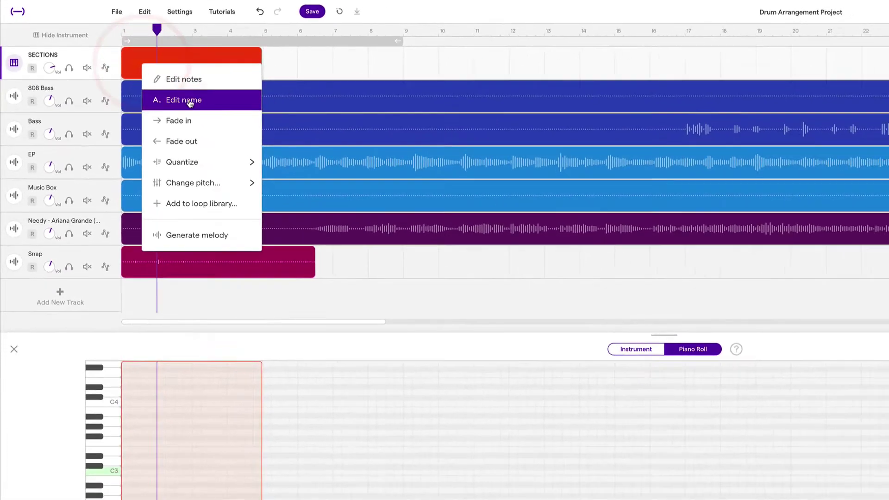
click(189, 101)
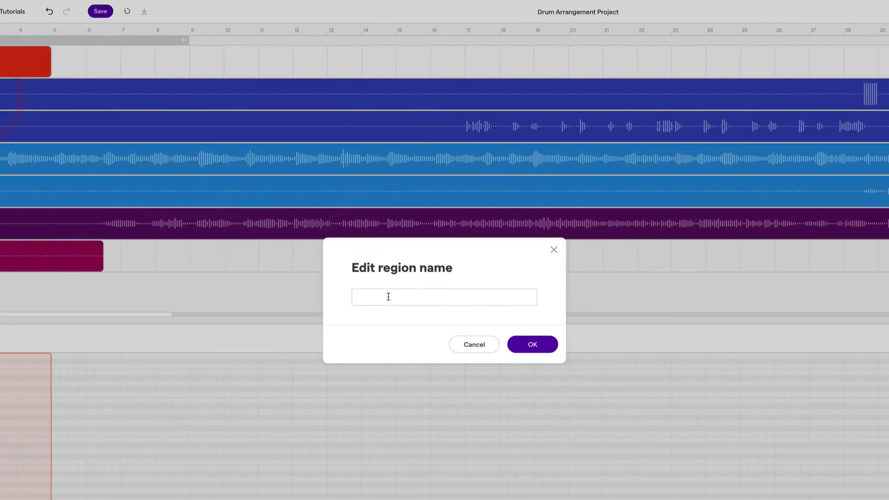
text(INTRO)
key(Return)
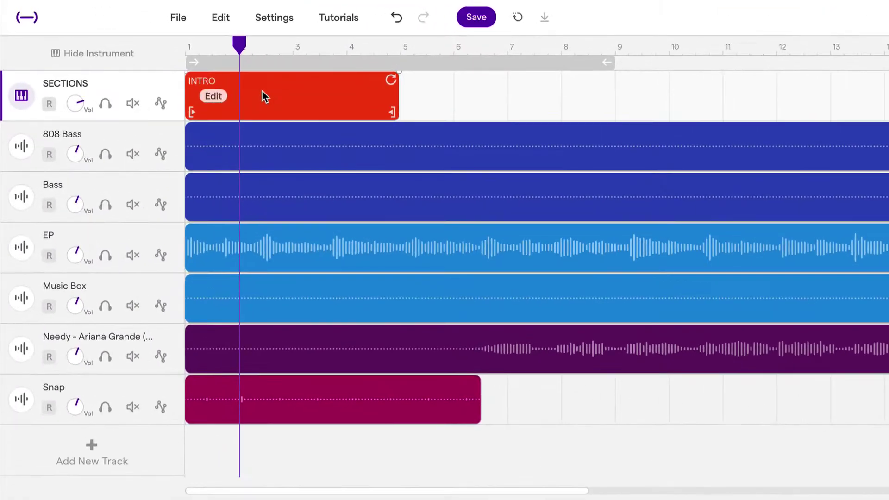
click(398, 45)
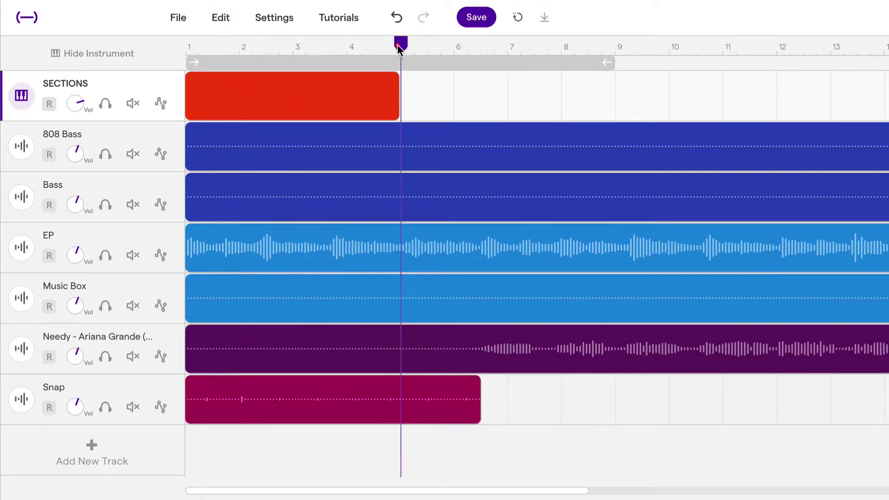
click(429, 86)
Create a second section region after bar 5 and extend it to bar 13
click(516, 98)
right_click(443, 97)
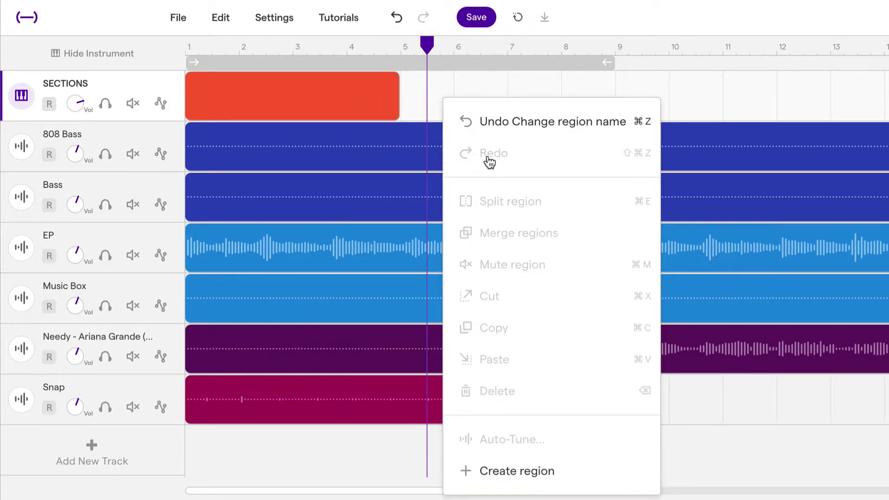
right_click(441, 88)
click(508, 456)
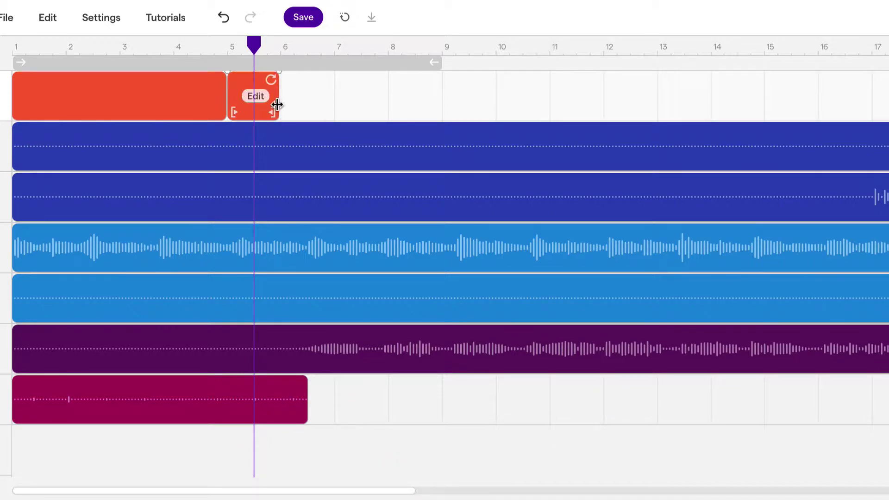
drag(276, 102, 438, 103)
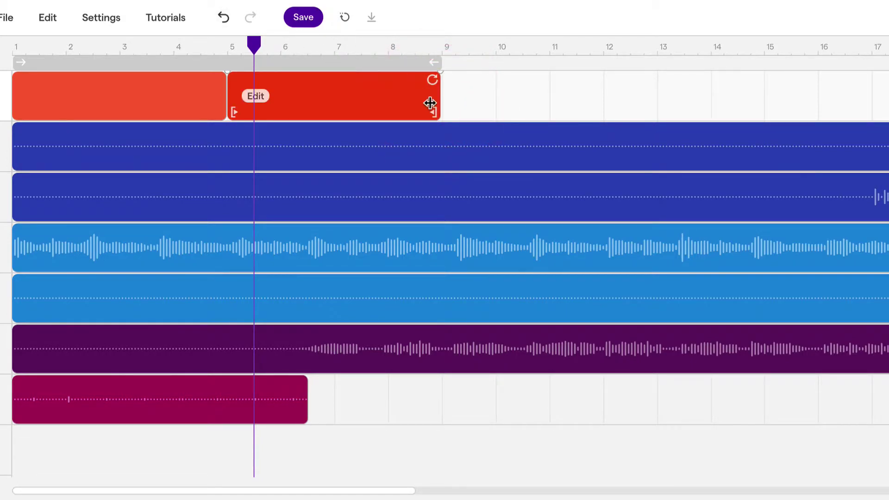
drag(451, 100, 625, 96)
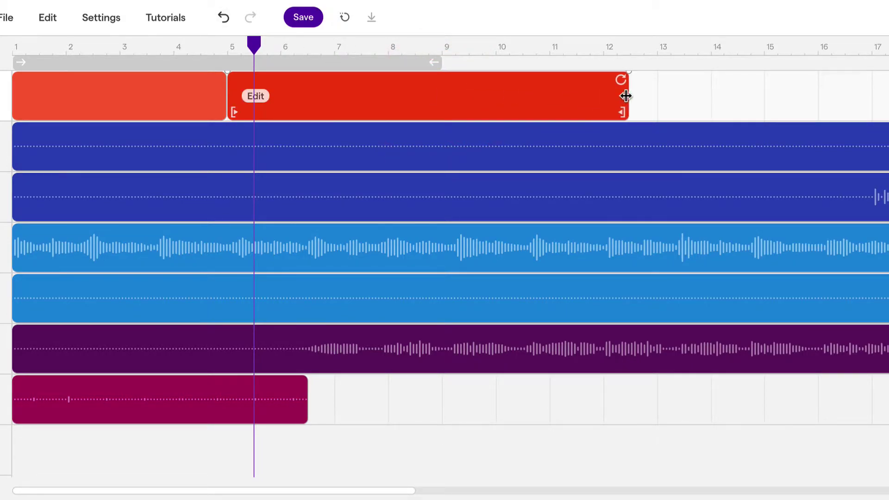
Rename the second section region VERSE
right_click(258, 102)
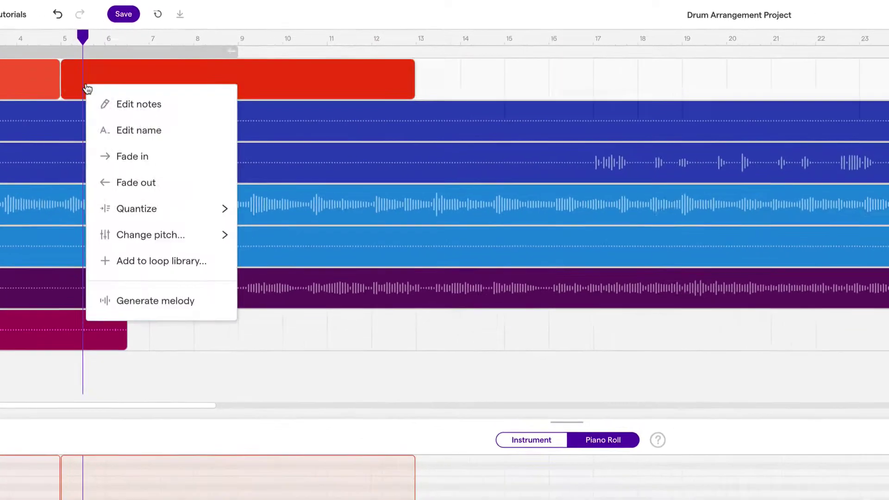
click(351, 163)
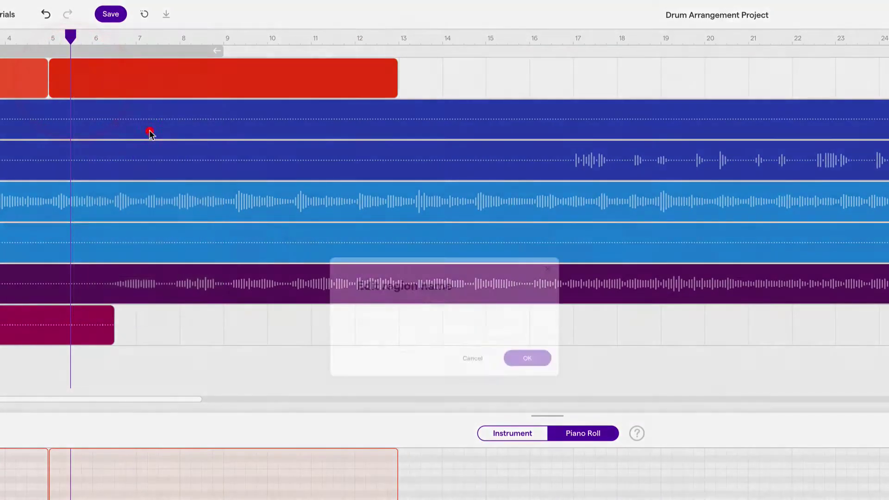
click(488, 379)
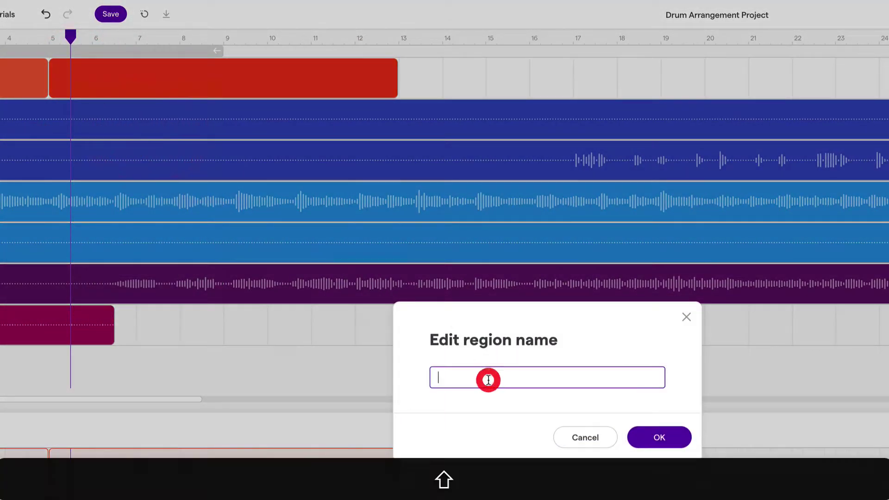
text(VERSE)
click(659, 437)
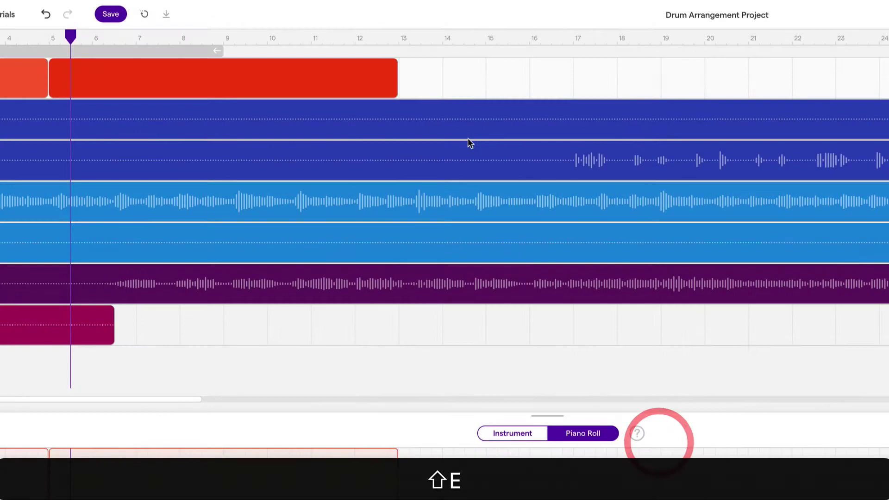
Create a region at bar 13, extend it to bar 21, and name it P
click(410, 72)
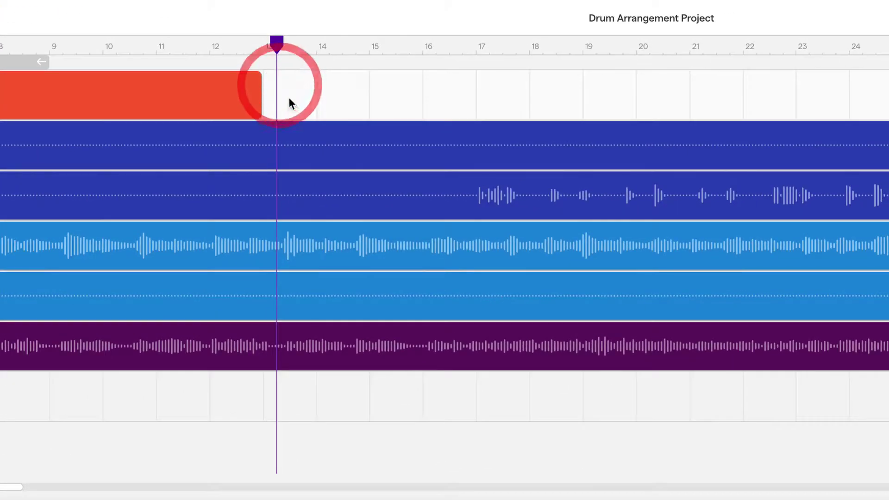
right_click(290, 102)
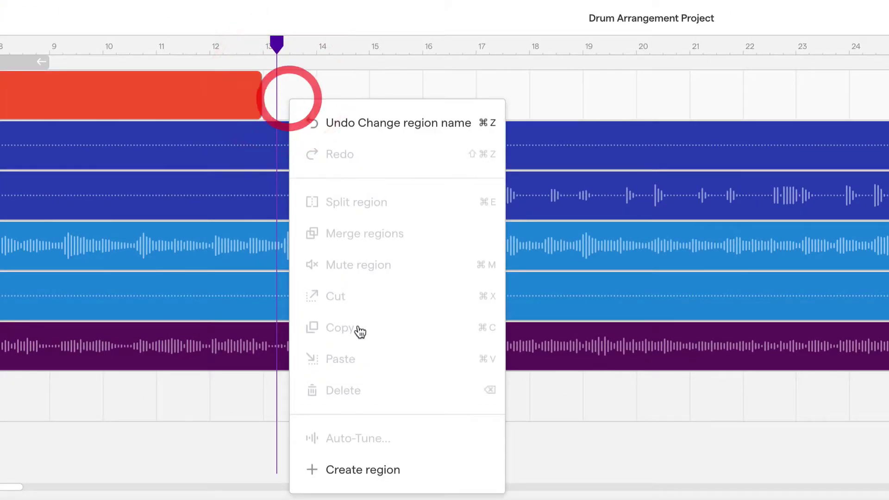
click(363, 469)
drag(316, 104, 689, 99)
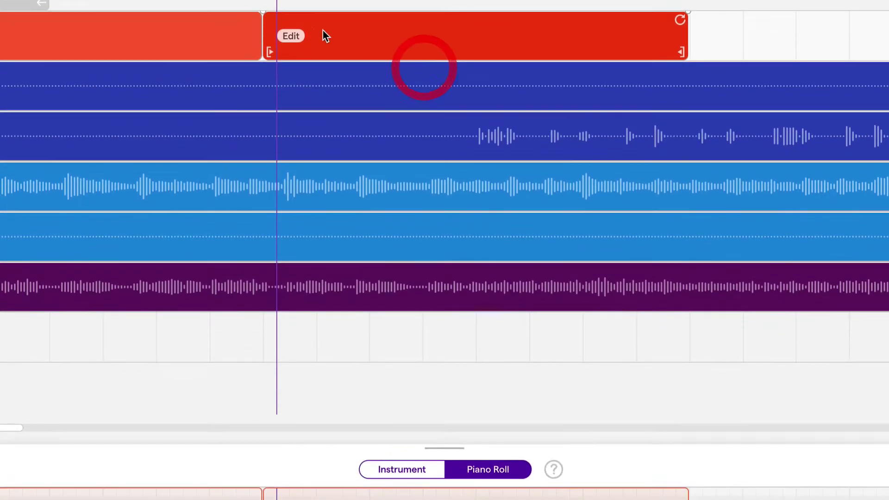
right_click(296, 35)
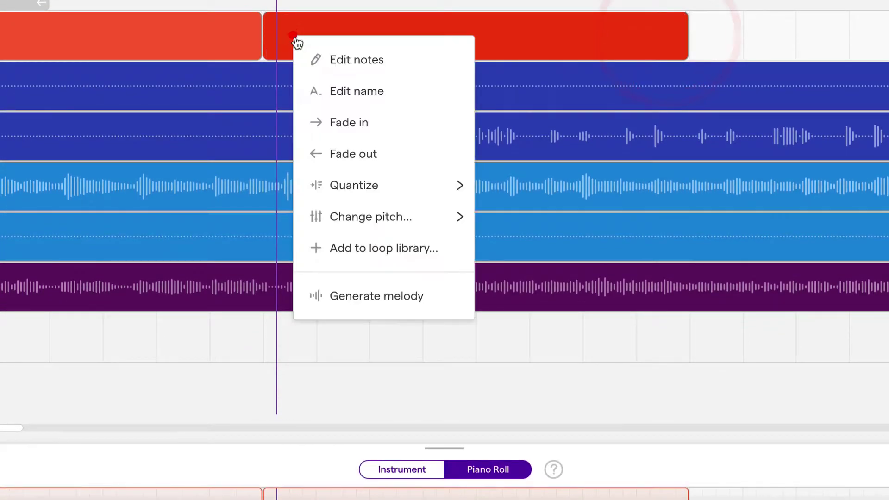
click(365, 94)
click(421, 397)
text(PRE-CHORUS)
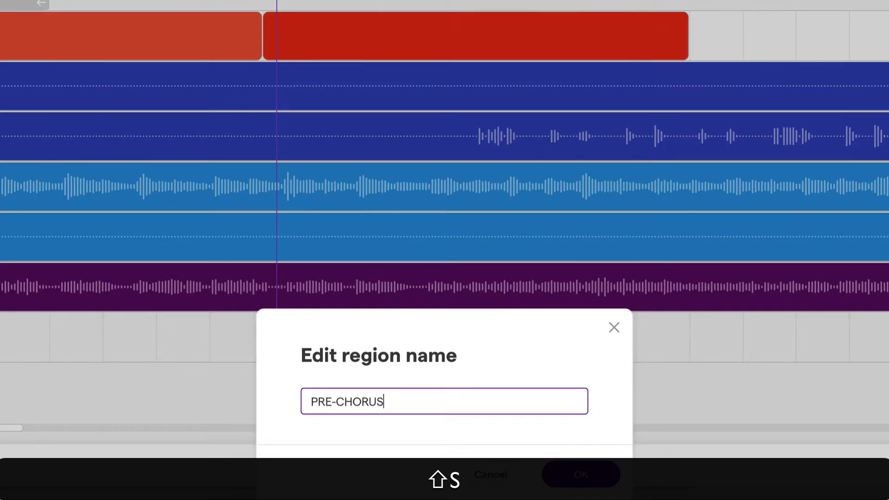
key(shift+Return)
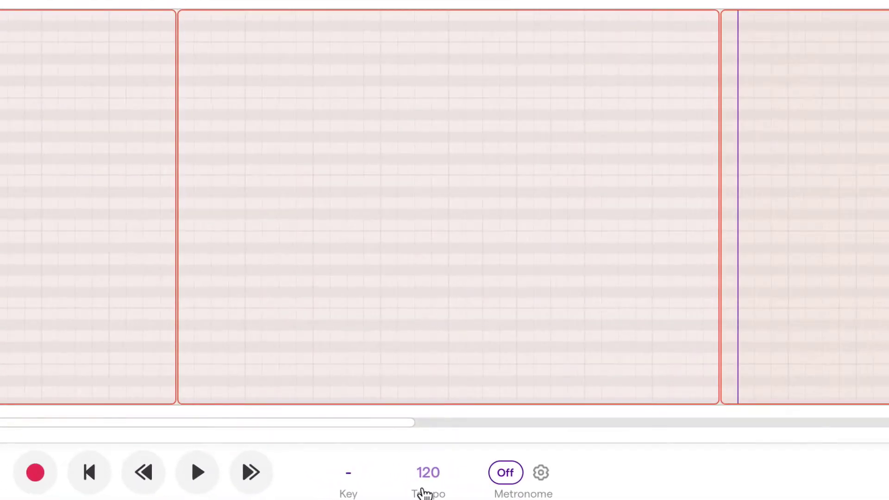
Change the tempo from 120 to 87 BPM, choosing Don't adjust for the audio
click(318, 490)
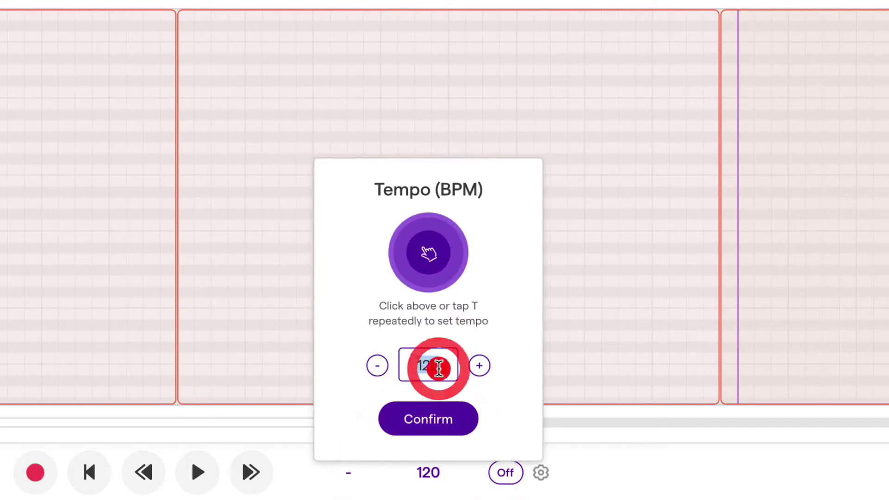
double_click(438, 368)
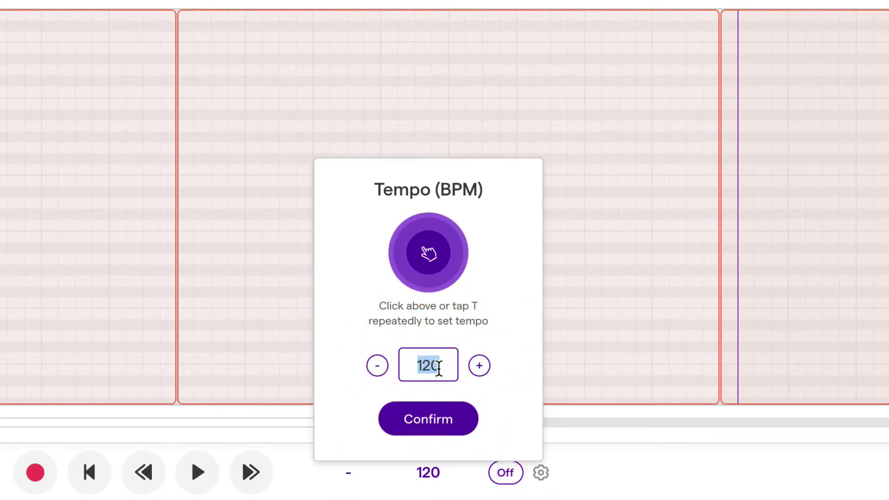
text(87)
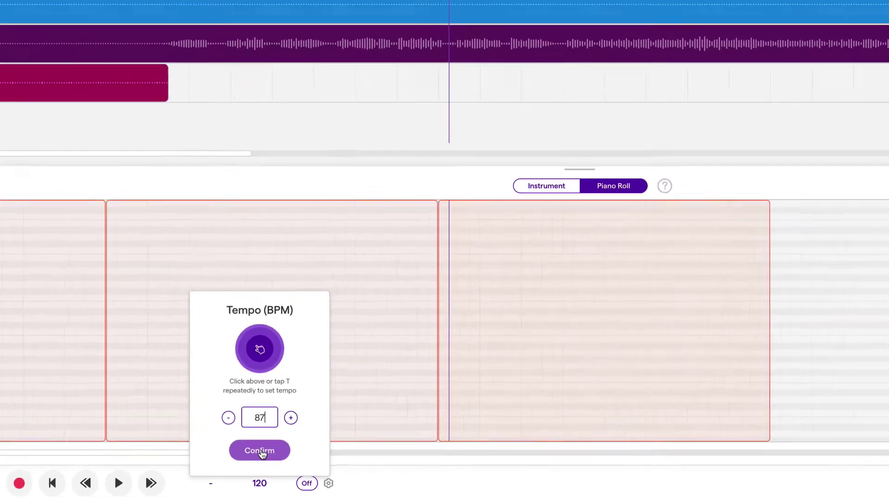
click(439, 432)
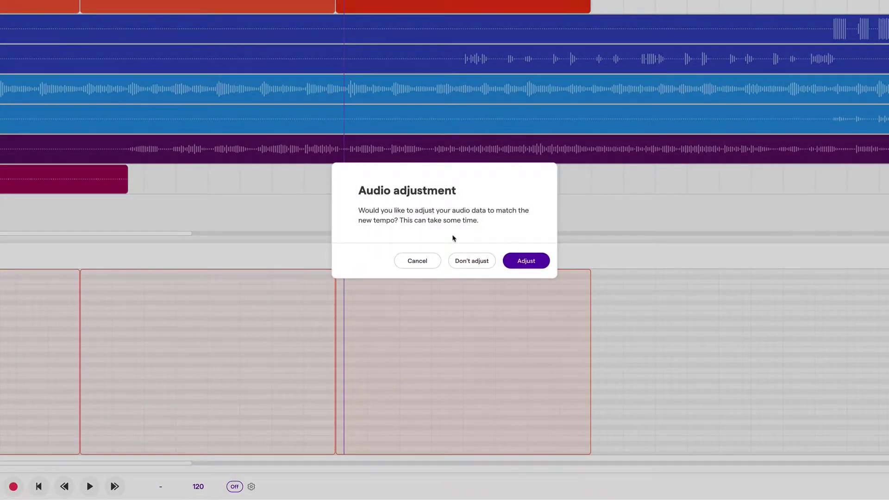
click(474, 262)
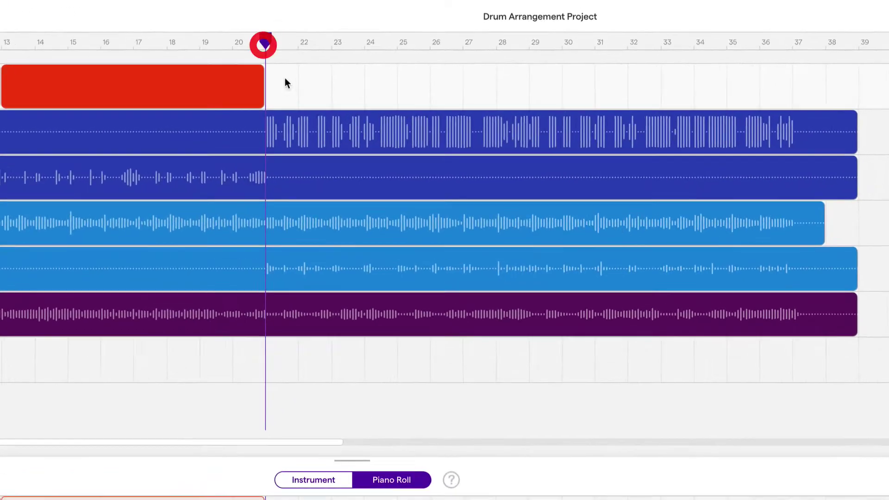
Create a section region over bars 21–29 and name it CHORUS
right_click(403, 51)
click(332, 423)
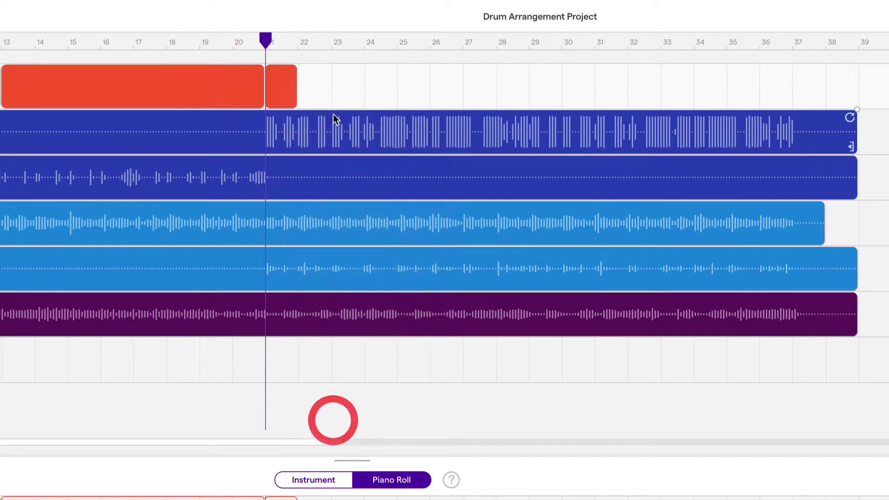
click(295, 88)
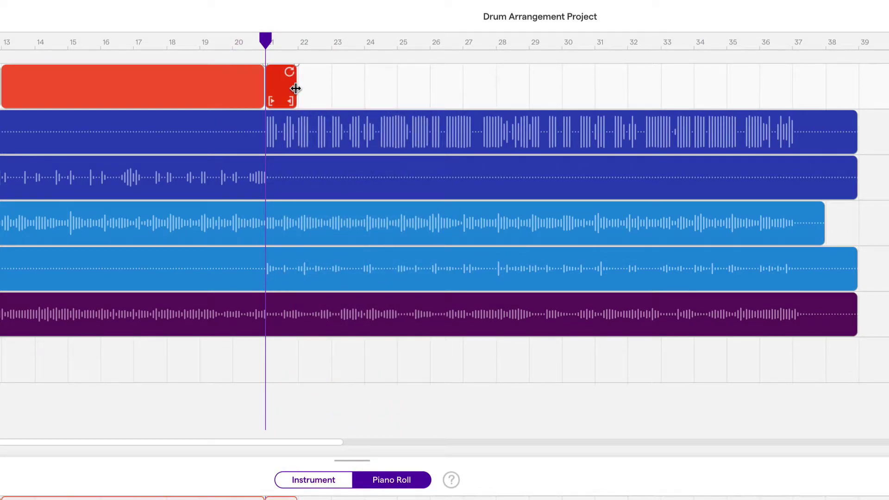
click(296, 88)
drag(295, 90, 515, 86)
right_click(284, 82)
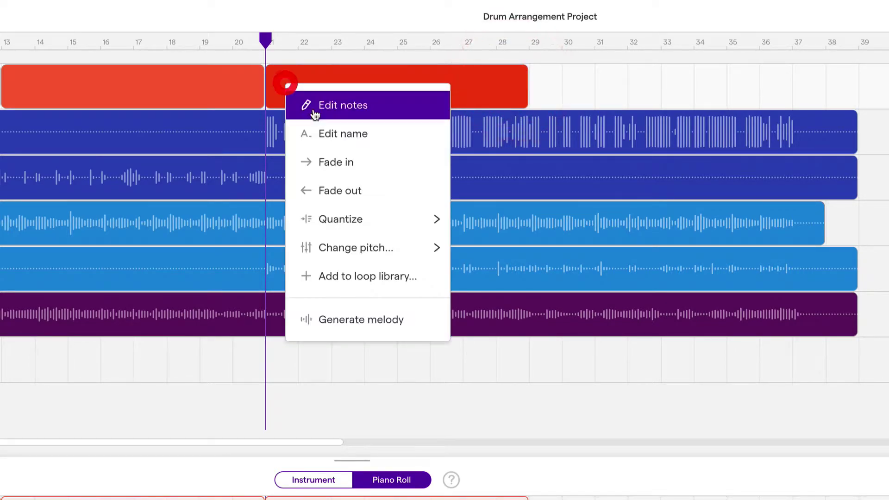
click(353, 134)
click(357, 415)
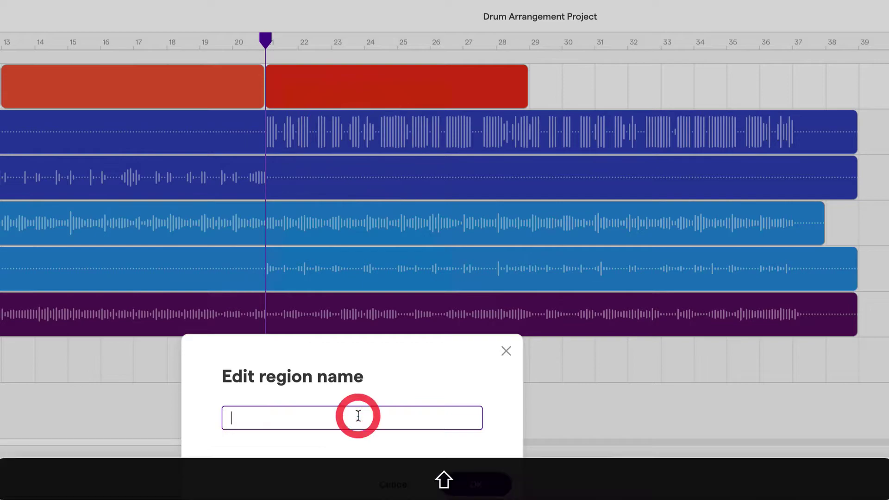
text(CHORUS)
key(Return)
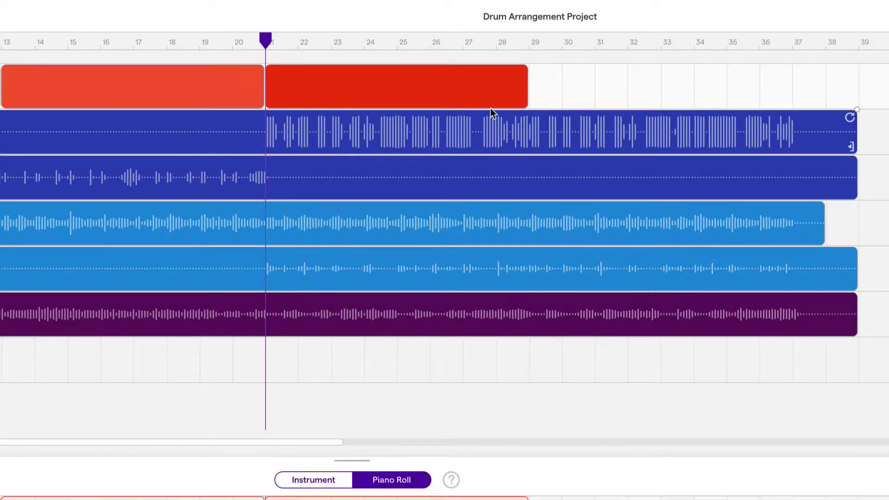
Create a section region over bars 29–37 and name it CHORUS
right_click(546, 91)
click(590, 424)
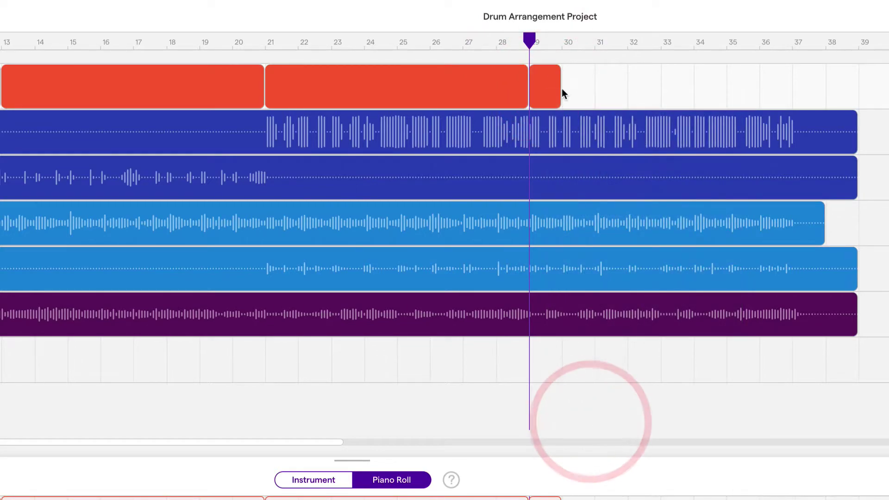
drag(561, 91, 789, 87)
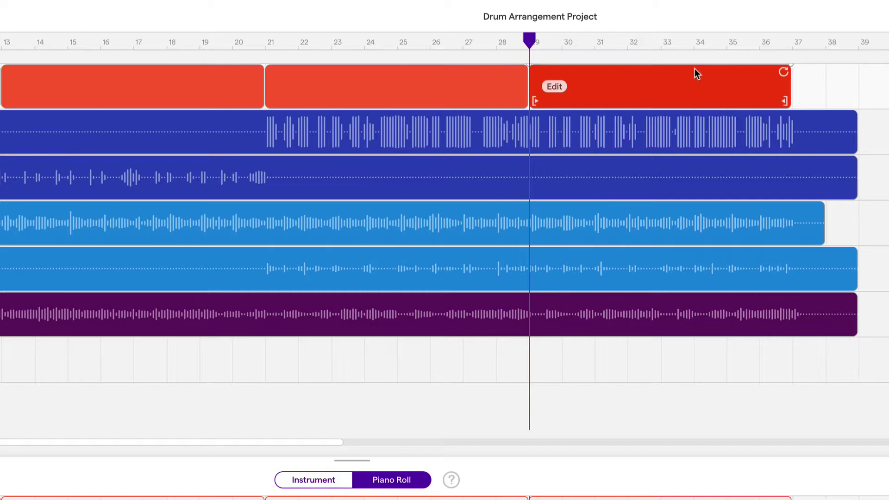
right_click(560, 86)
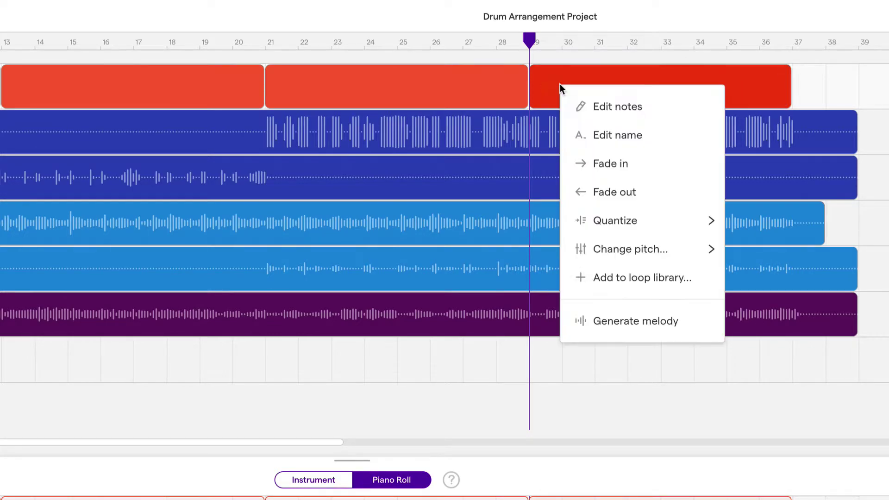
click(604, 129)
text(CHOR)
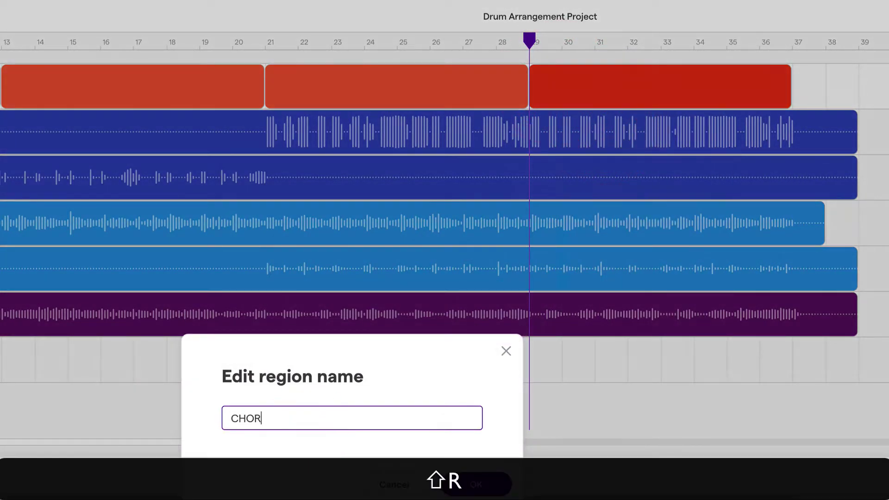
text(US)
key(Return)
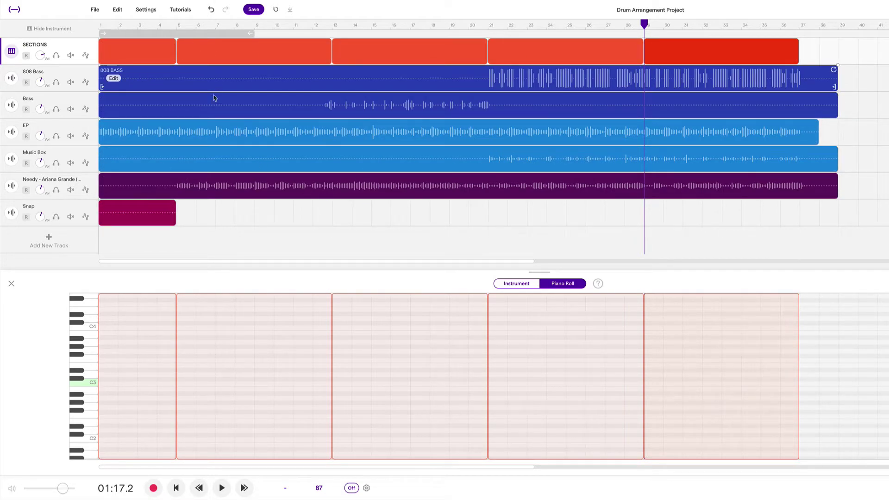
Import Crash 01.wav as a new track and recolor it reddish
key(super+Tab)
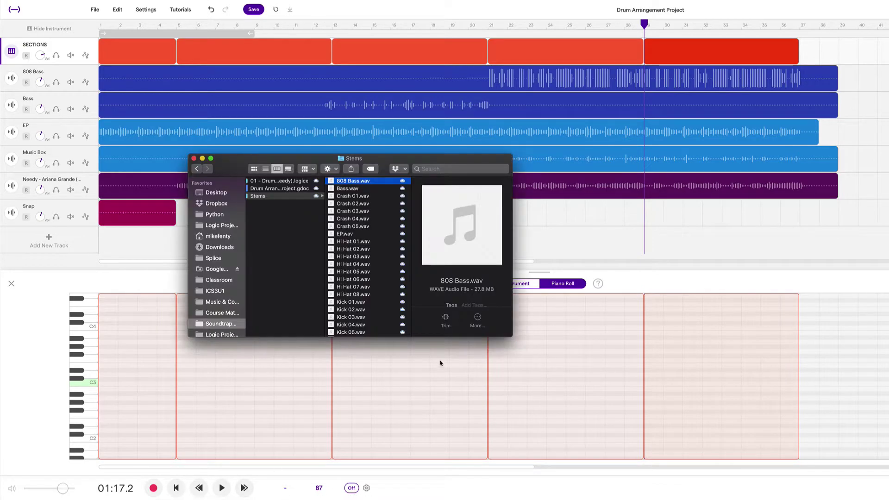
click(370, 196)
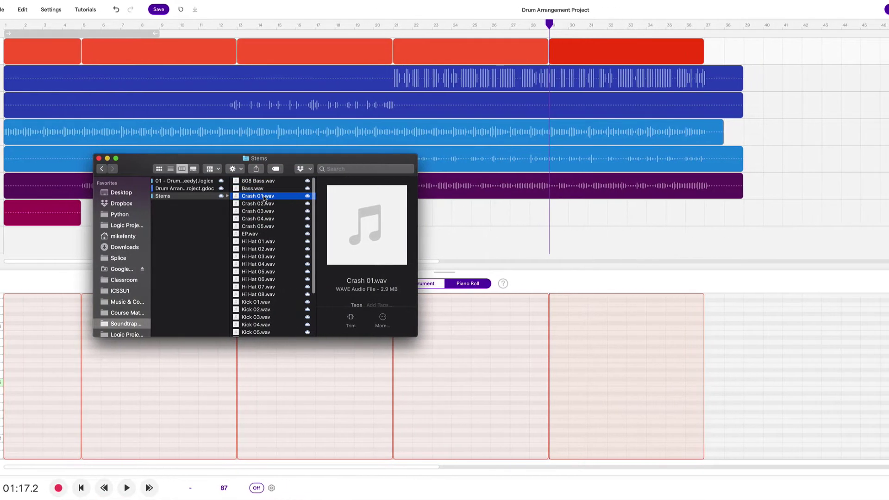
drag(472, 240, 790, 240)
right_click(89, 234)
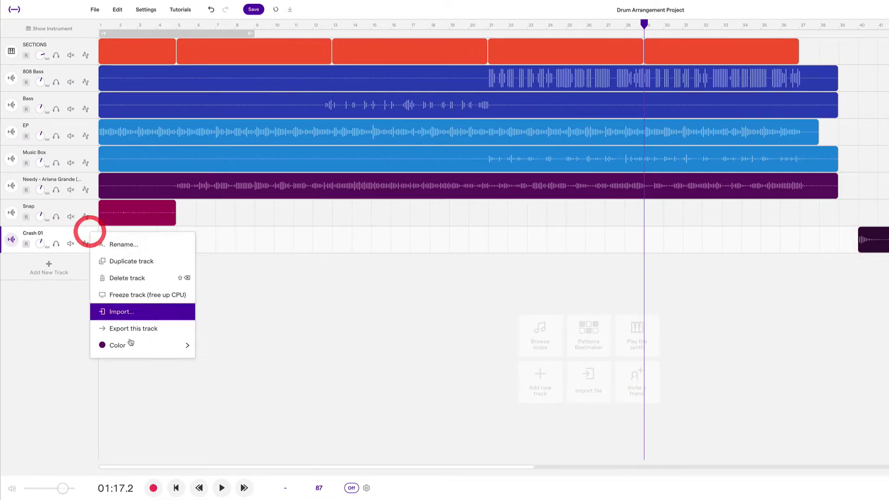
mouse_move(148, 351)
click(221, 350)
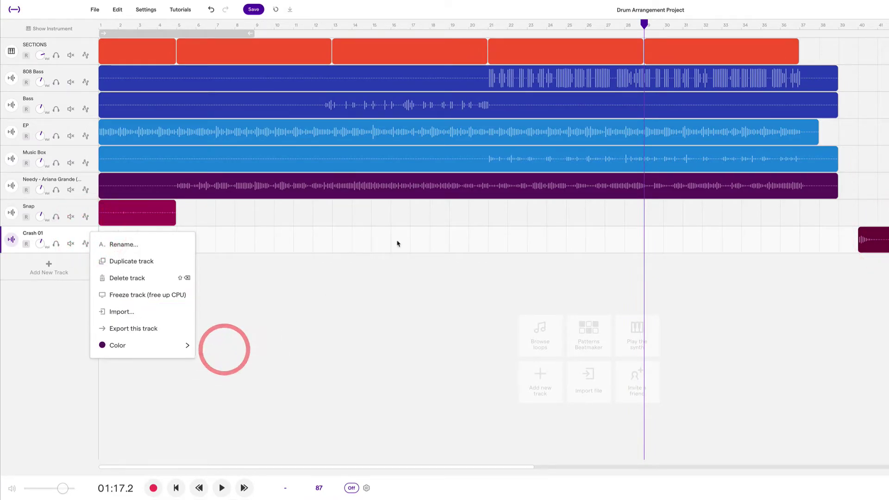
click(396, 240)
scroll(397, 241, right, 10)
scroll(398, 243, right, 5)
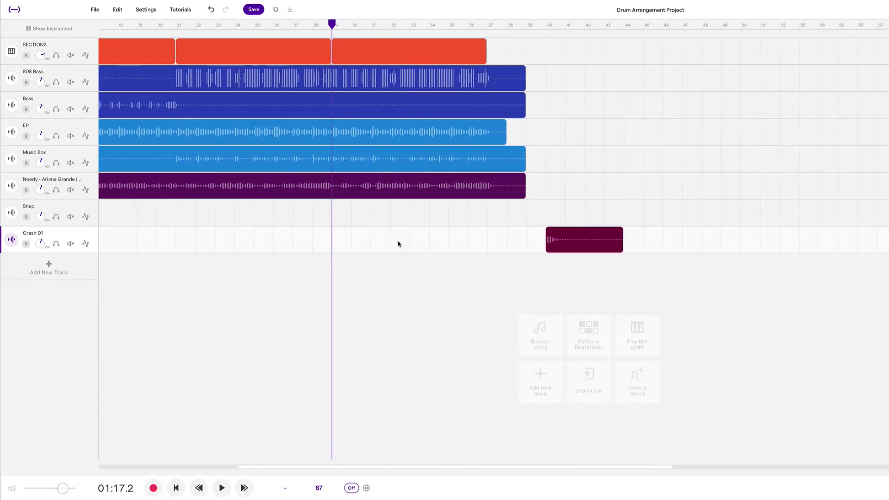
Add Crash 02, 03, 04 and 05 back-to-back on the Crash track
key(super+Tab)
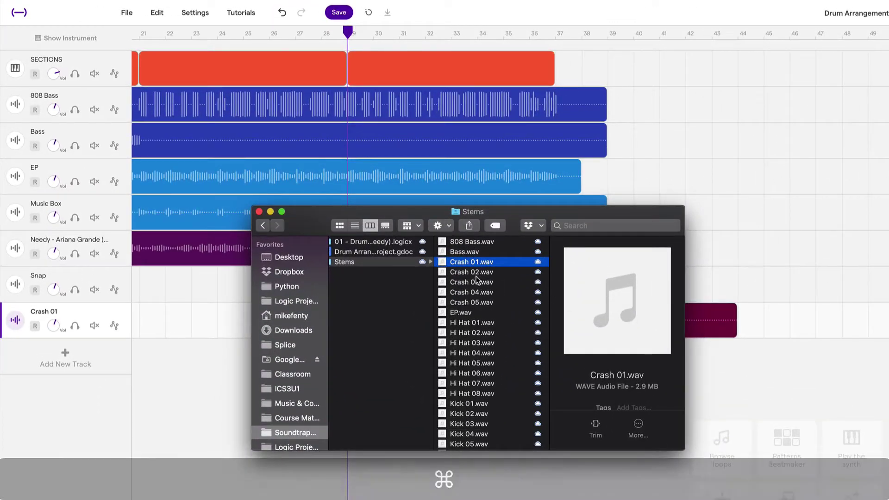
drag(484, 273, 739, 328)
key(super+Tab)
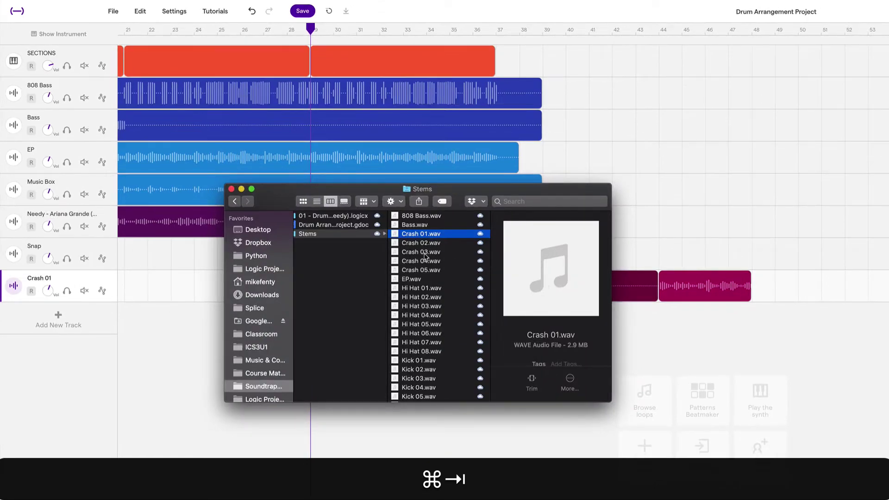
drag(424, 256, 756, 290)
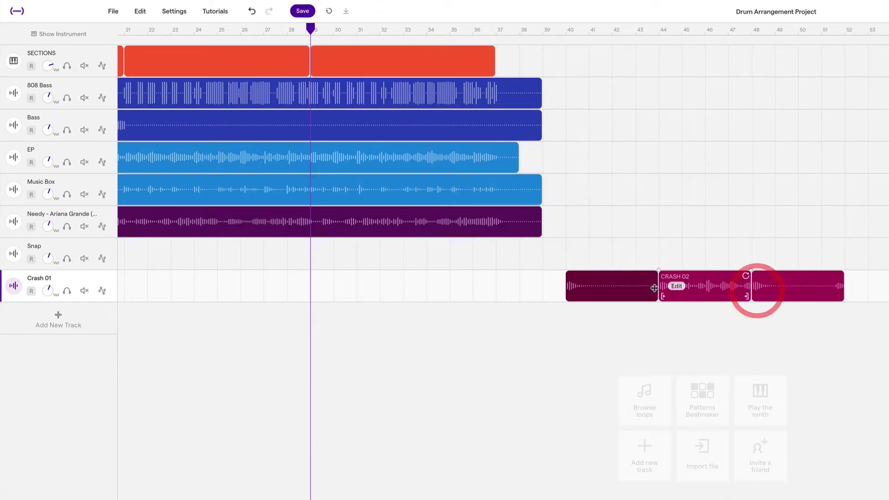
key(super+Tab)
drag(421, 260, 875, 285)
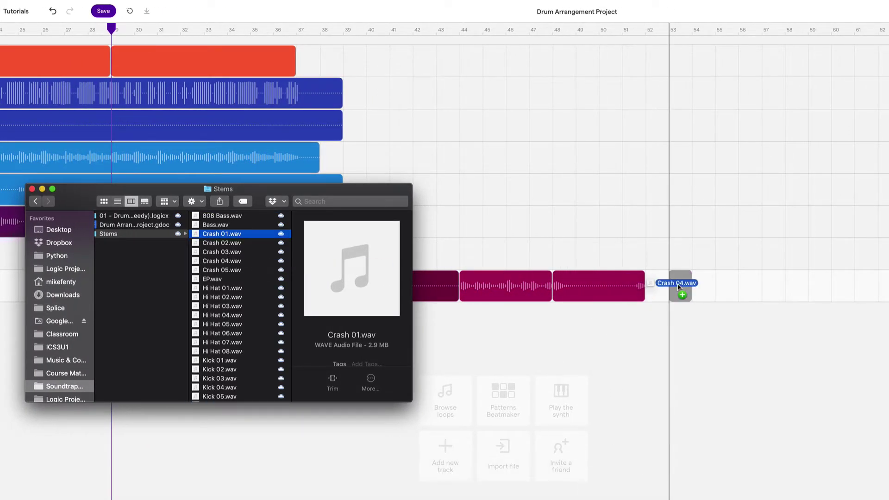
drag(660, 287, 651, 291)
key(super+Tab)
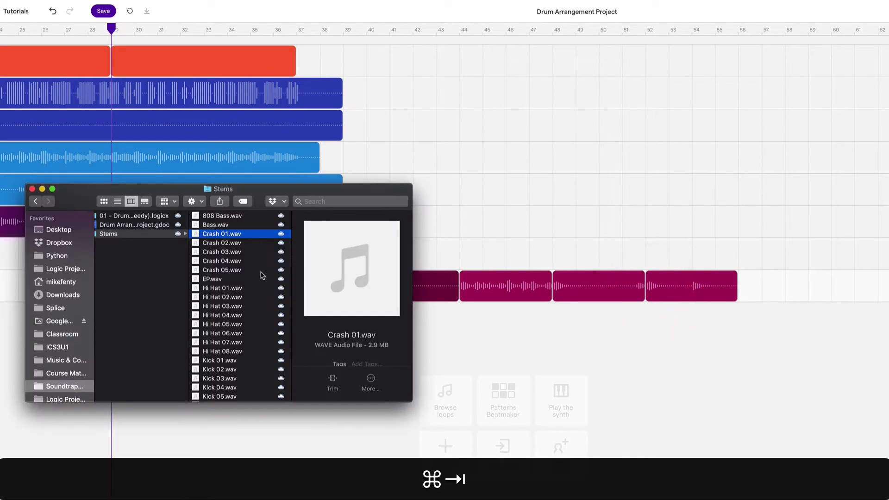
drag(233, 274, 746, 284)
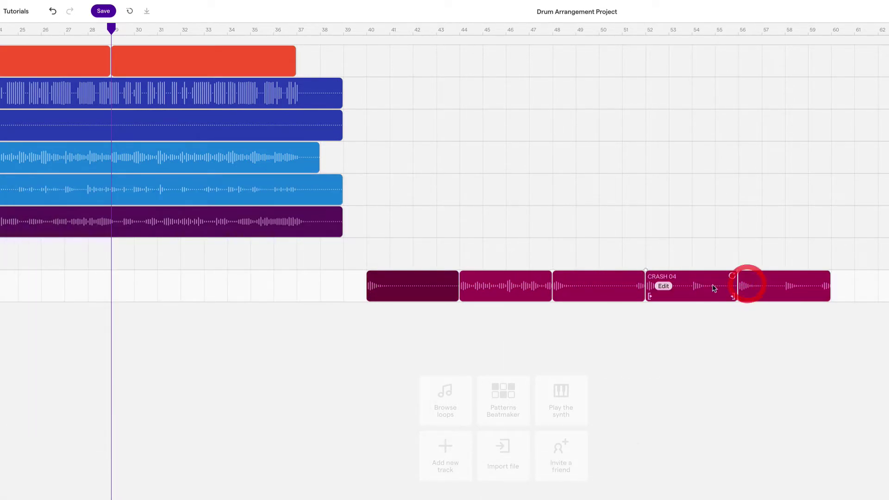
key(super+Tab)
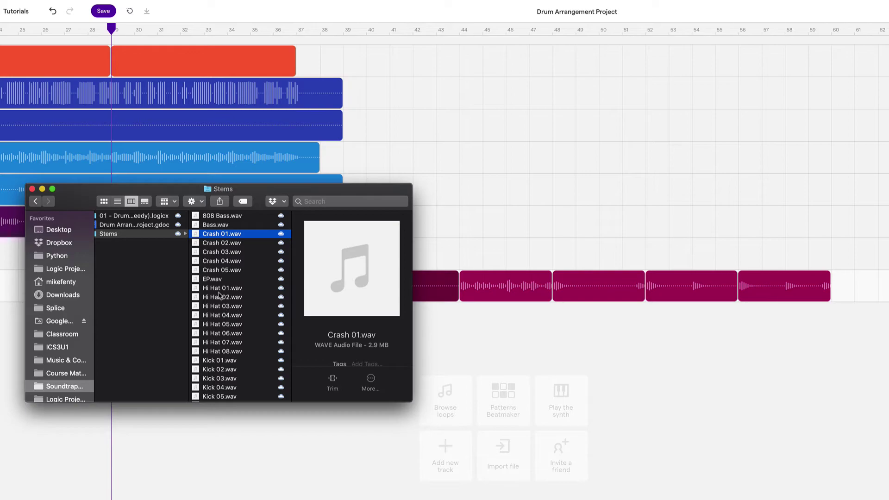
Create a Hi Hat track with Hi Hat 01–05 at bars 40, 44, 48, 52 and 56
drag(445, 335, 347, 340)
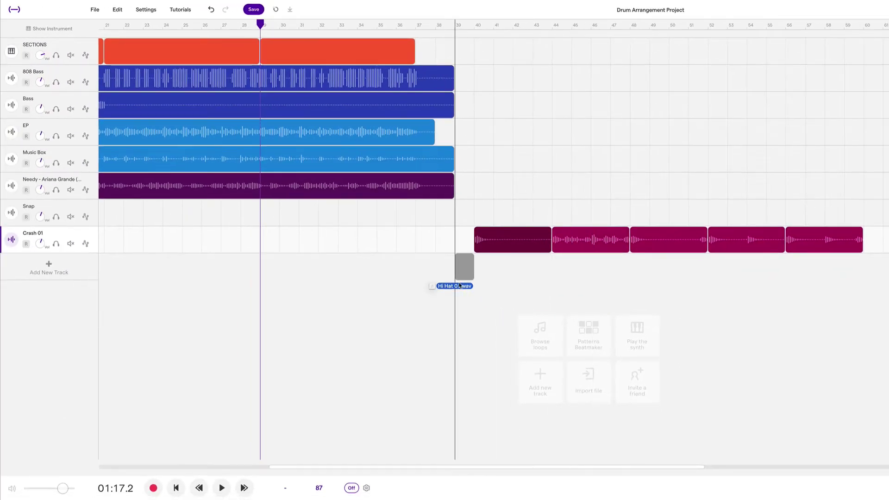
mouse_move(460, 286)
mouse_down()
mouse_move(493, 279)
mouse_move(473, 280)
mouse_up()
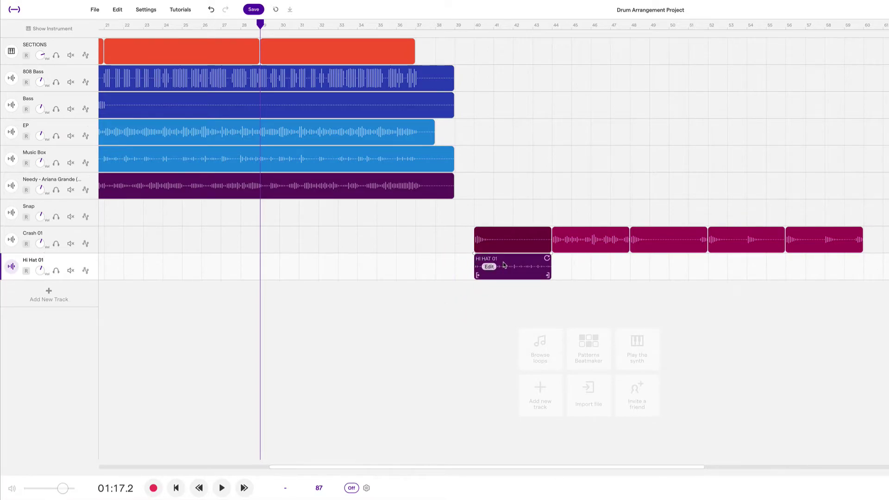
key(super+Tab)
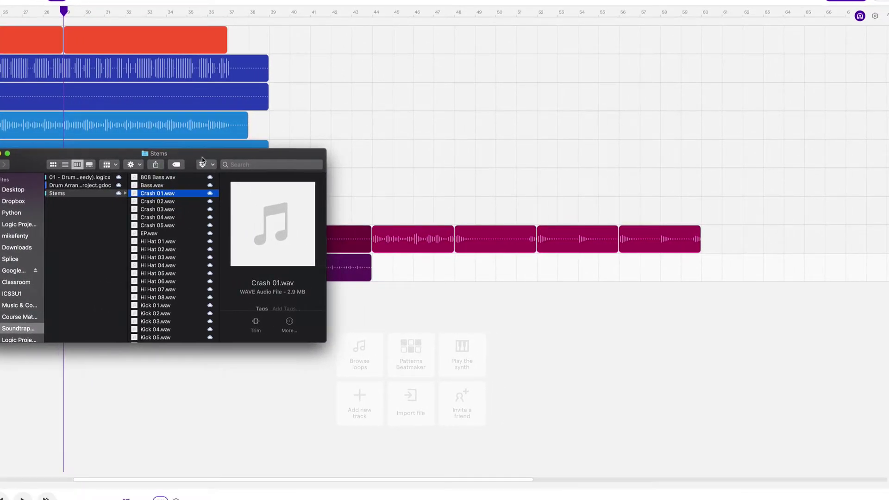
drag(202, 160, 134, 168)
drag(96, 260, 377, 269)
key(super+Tab)
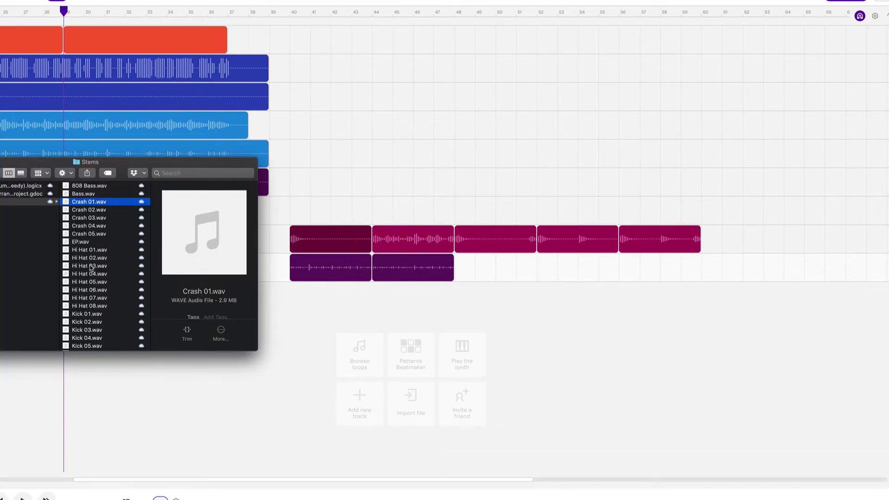
drag(91, 266, 455, 269)
key(super+Tab)
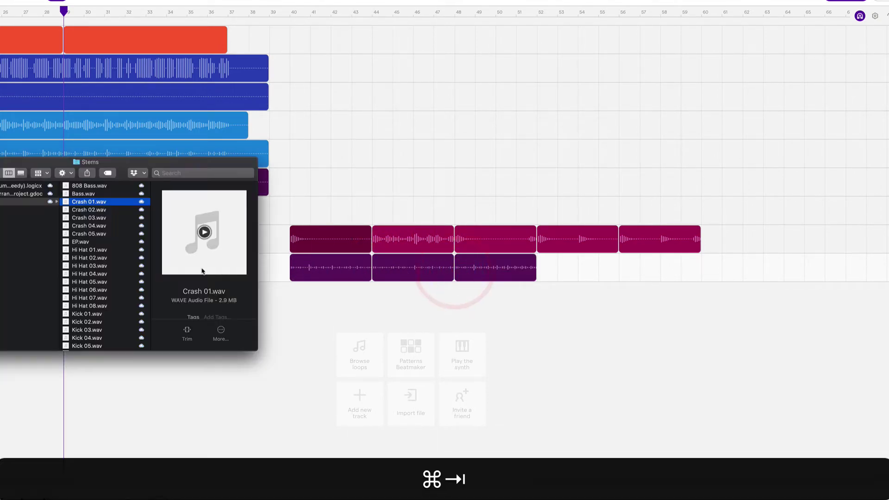
drag(94, 276, 541, 262)
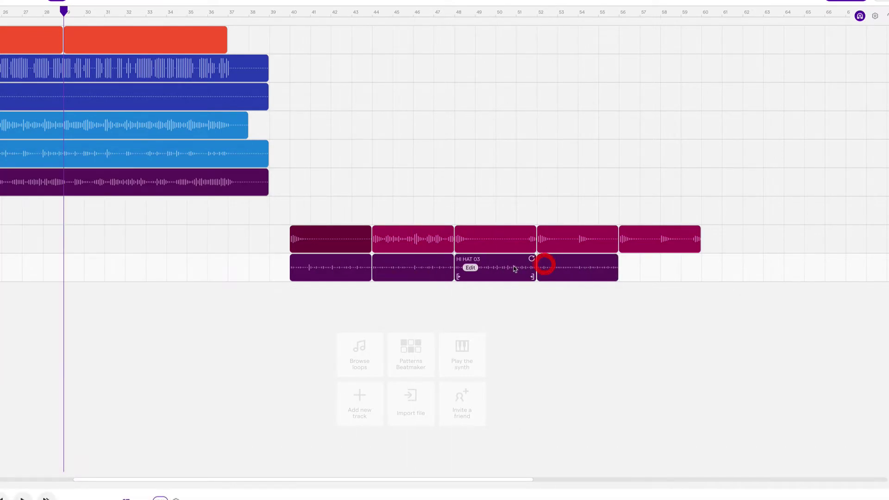
key(super+Tab)
drag(104, 282, 621, 272)
Place Hi Hat 06 right after Hi Hat 05, removing the misplaced drops
key(super+Tab)
drag(105, 295, 707, 276)
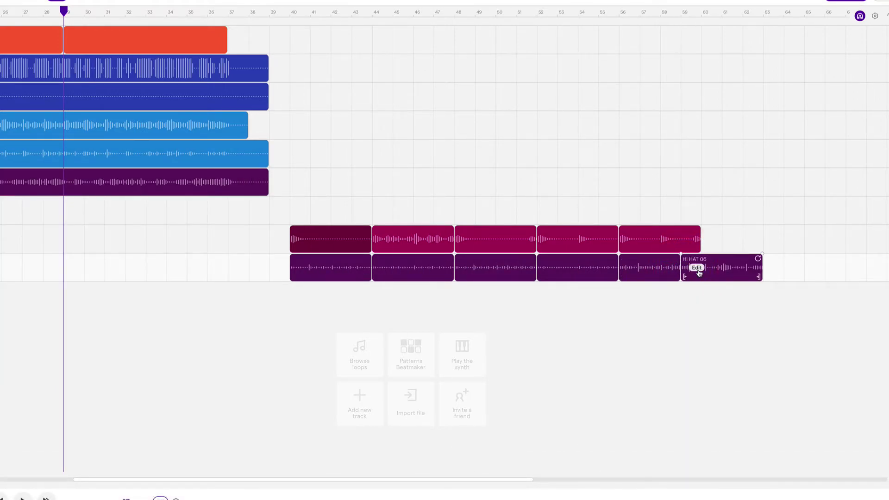
key(super+z)
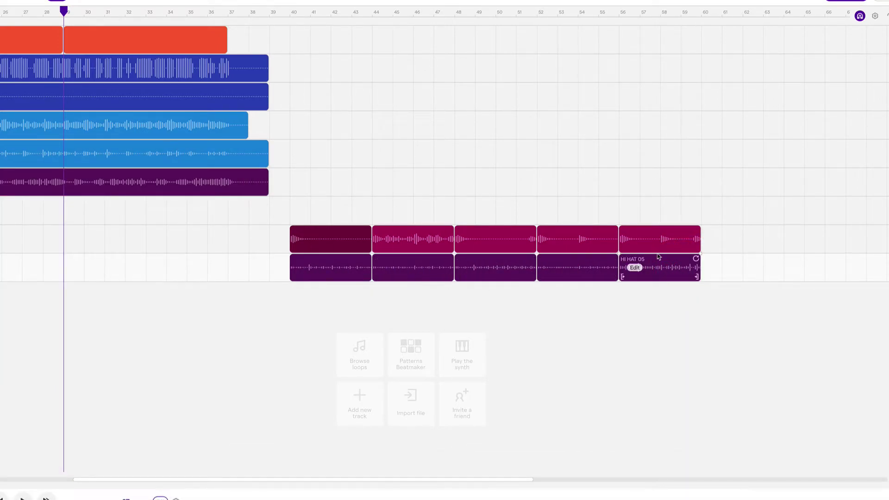
click(708, 266)
scroll(710, 278, right, 5)
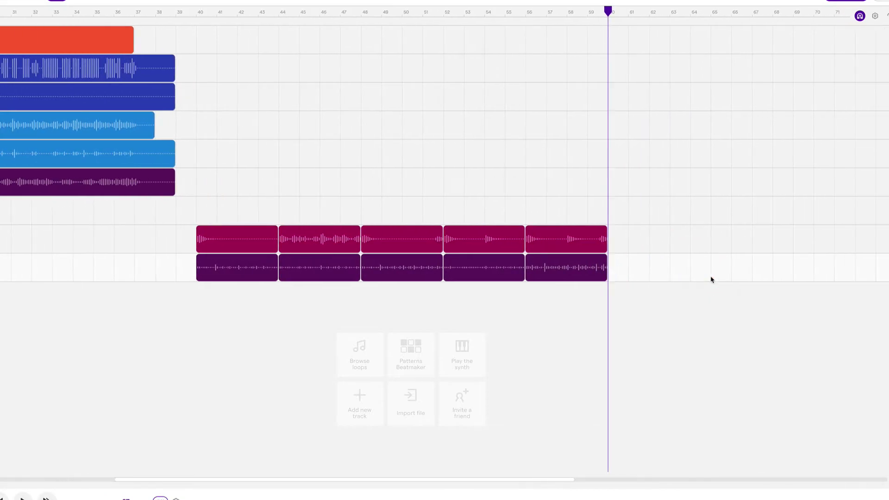
key(super+Tab)
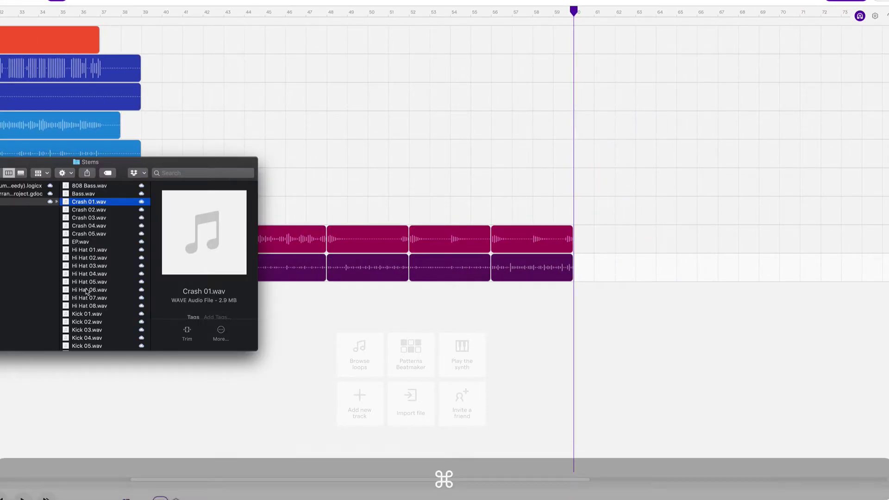
drag(88, 290, 584, 274)
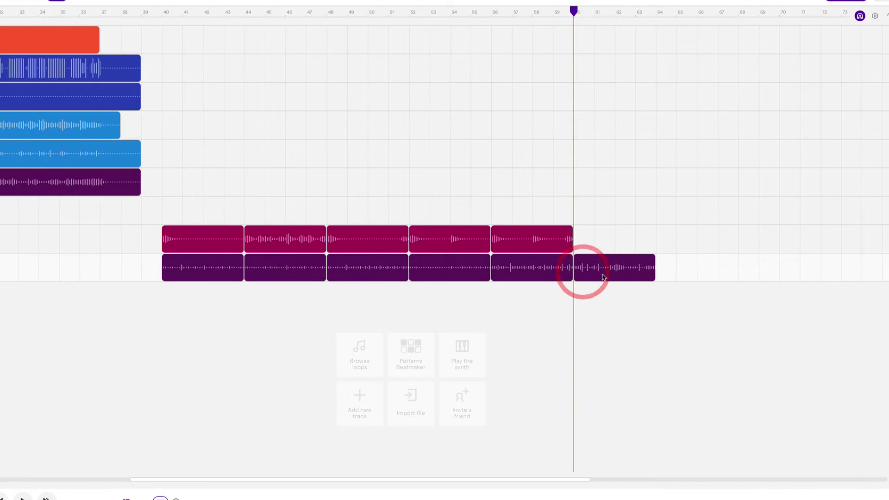
click(626, 267)
key(BackSpace)
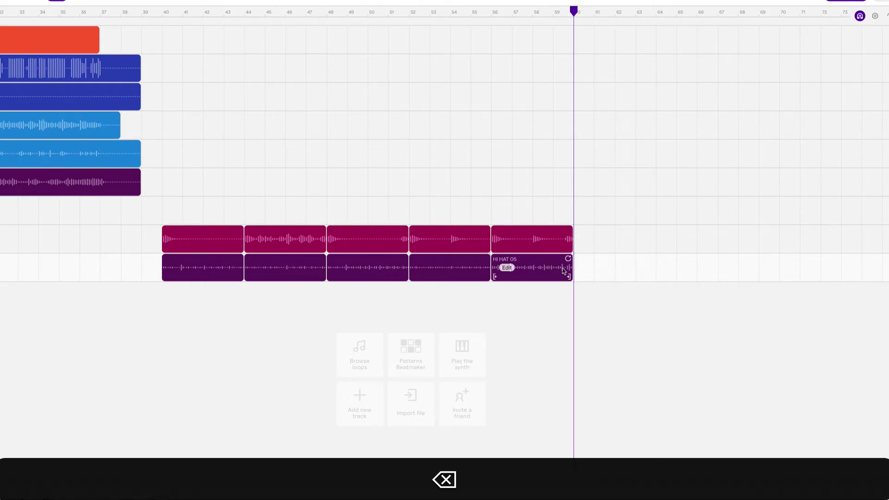
key(super+Tab)
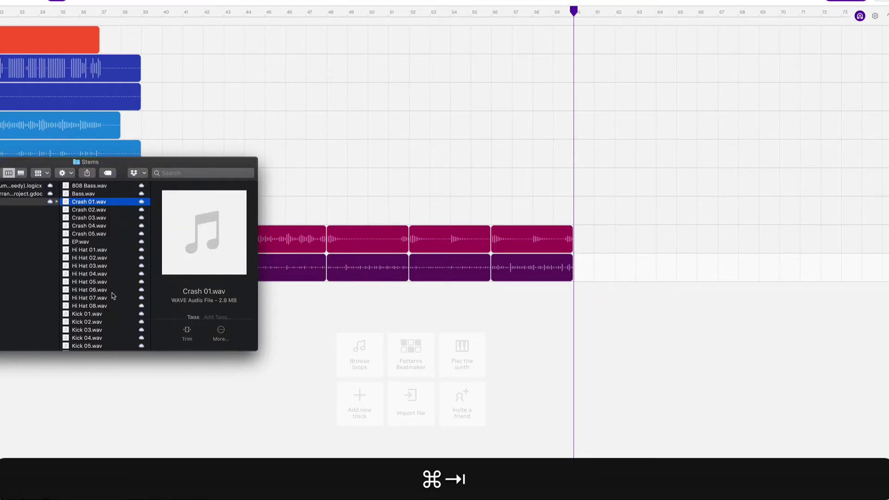
drag(96, 297, 574, 268)
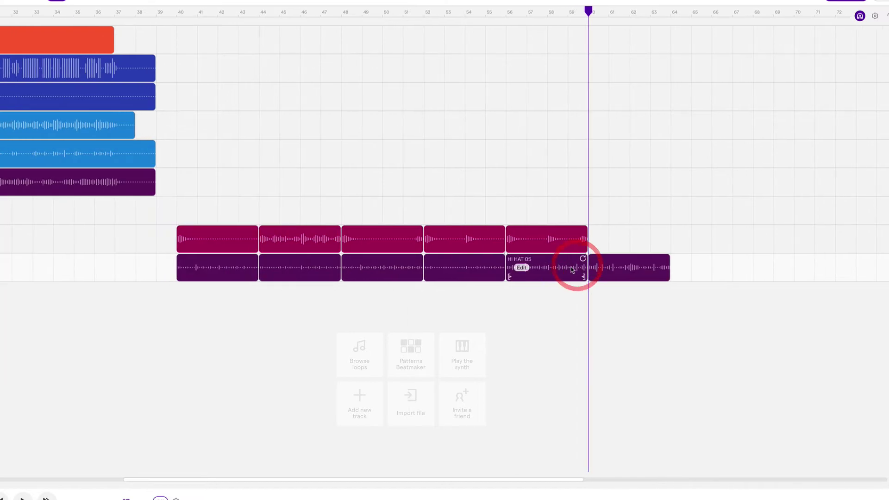
Add Hi Hat 07 and Hi Hat 08 at the end of the Hi Hat track
key(super+Tab)
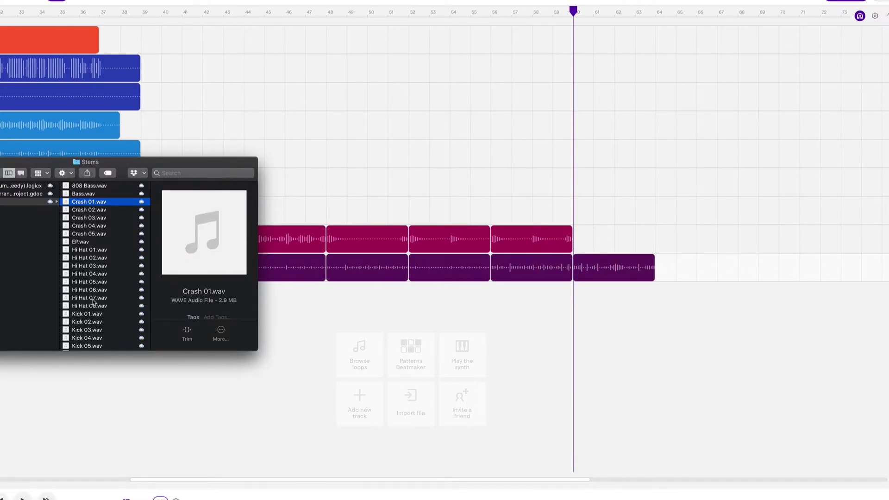
drag(604, 268, 661, 265)
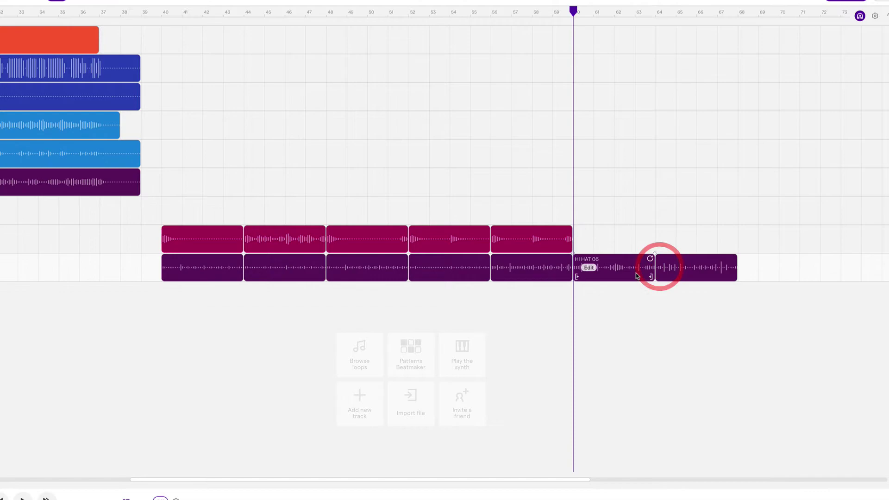
key(super+Tab)
drag(97, 308, 755, 277)
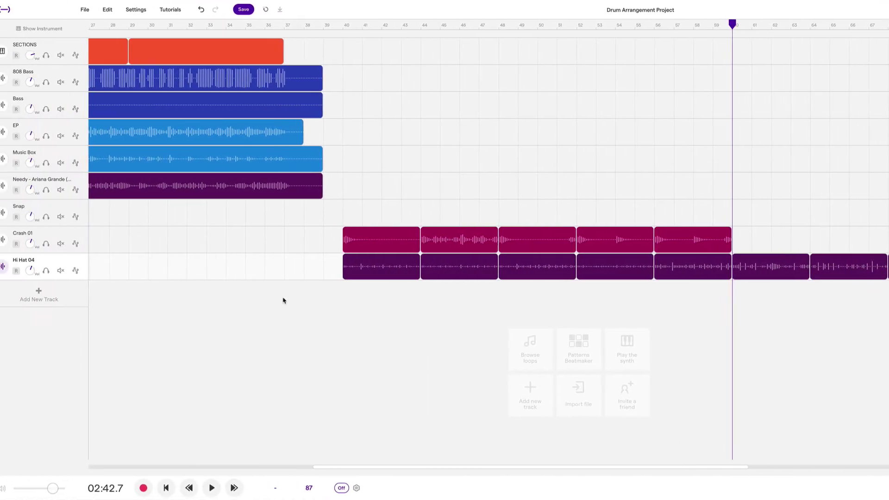
Rename the Hi Hat 04 track to 'Hi Hat' and Crash 01 to 'Crash', then show the Kick stems
double_click(44, 262)
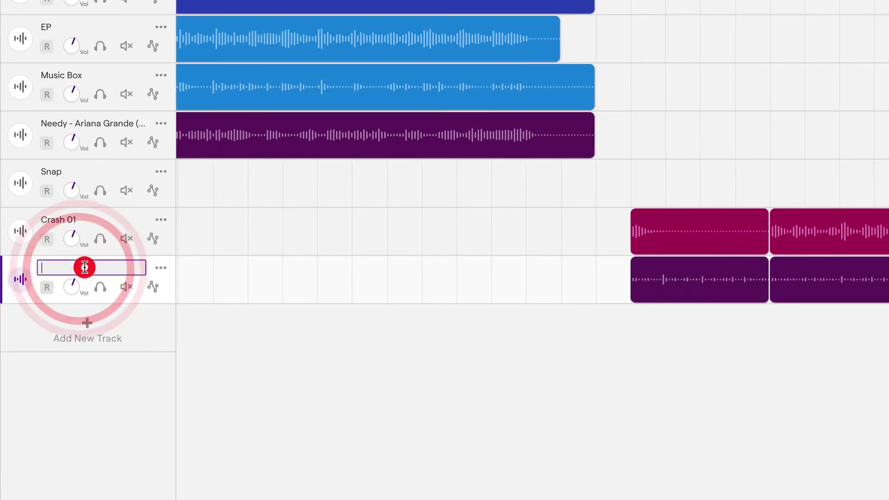
text(Hi Hat)
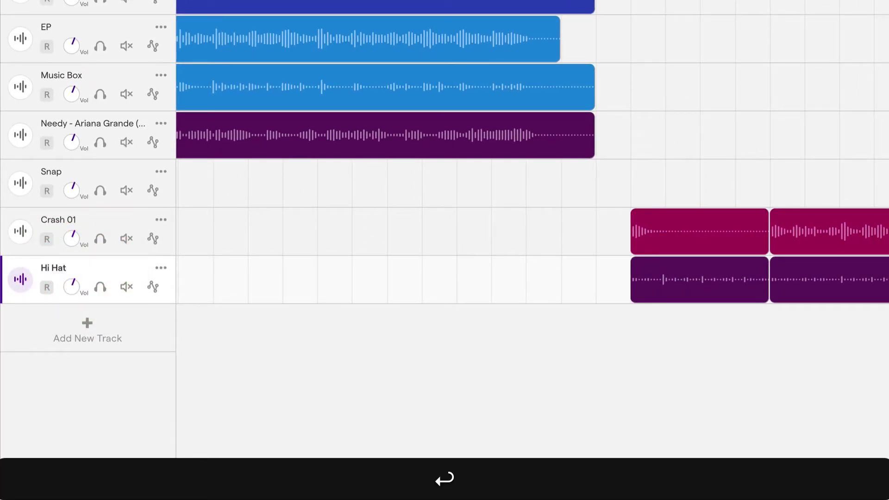
double_click(70, 218)
text(Cra)
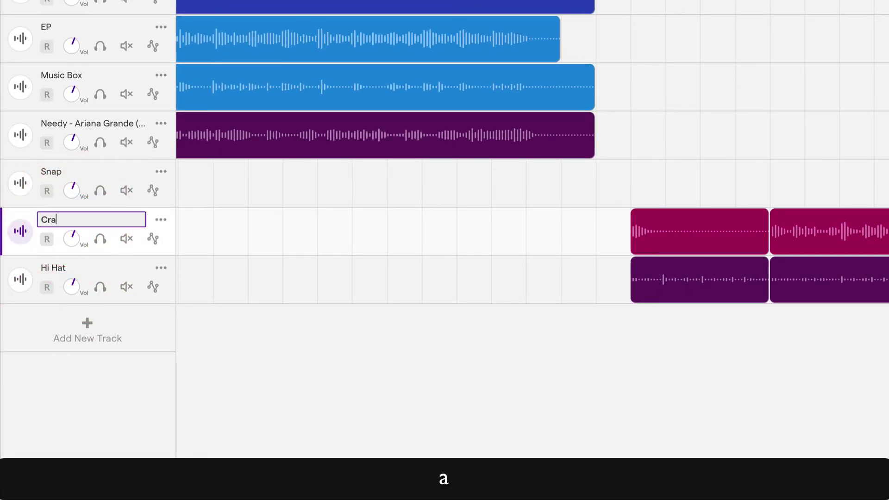
text(sh)
key(Return)
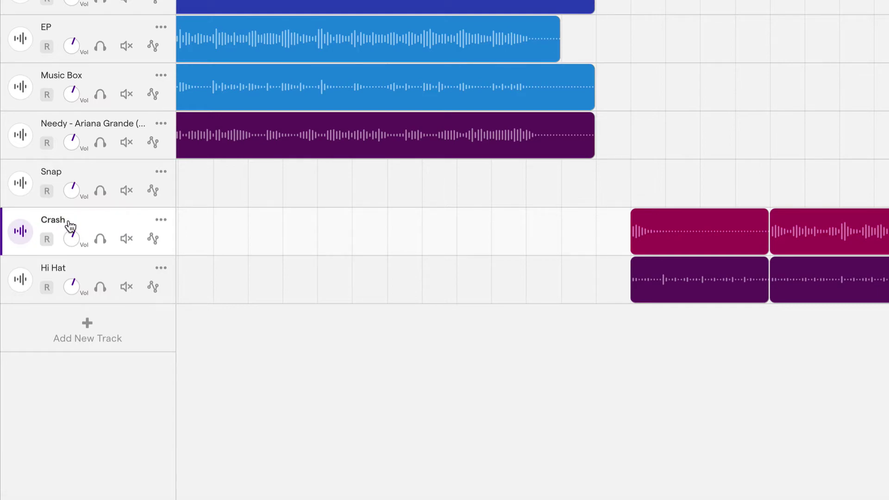
key(super+Tab)
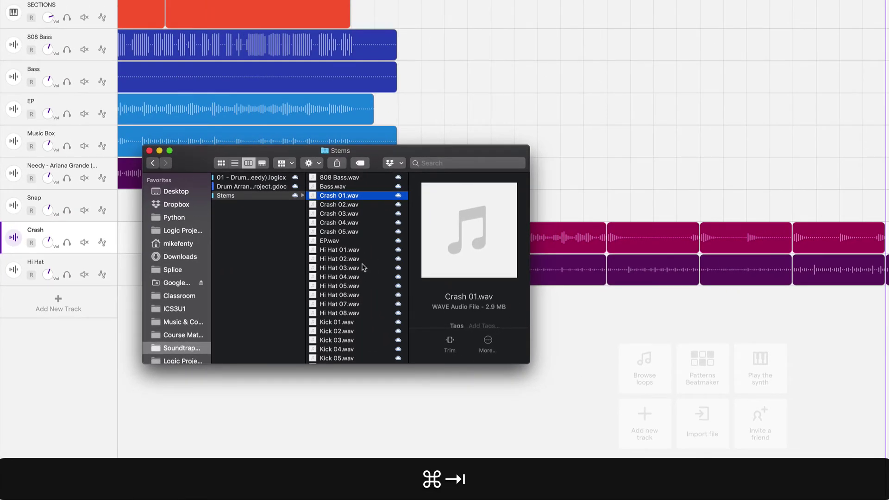
scroll(363, 267, down, 5)
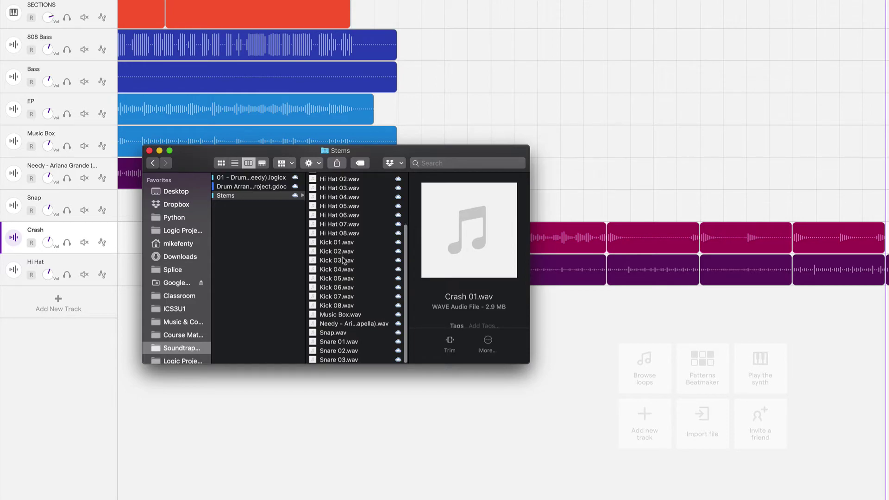
Add Kick 01 as a new track aligned at bar 40 and rename it Kick
drag(513, 292, 550, 316)
drag(626, 317, 485, 316)
double_click(37, 294)
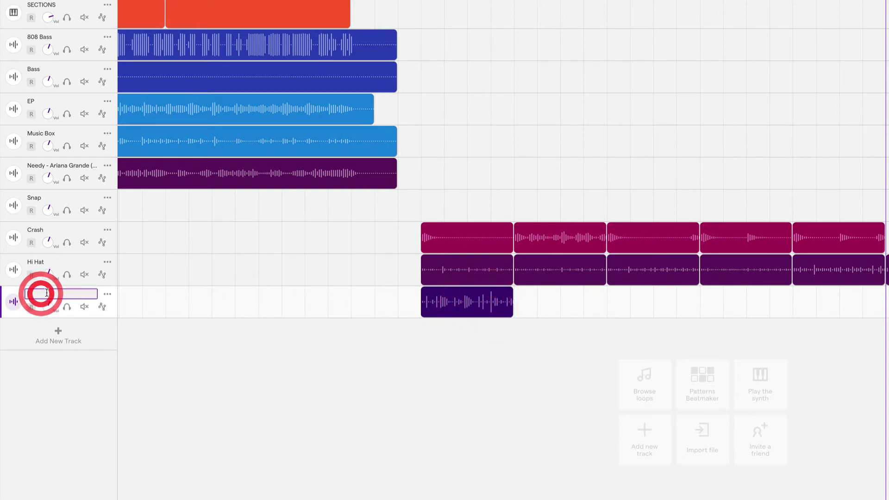
text(Kick)
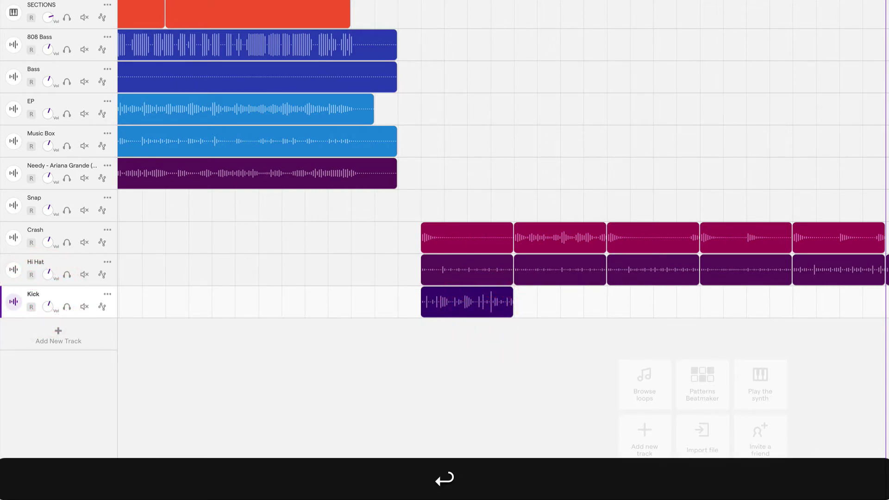
mouse_move(431, 296)
Add Kick 02, 03 and 04 back-to-back on the Kick track
key(super+Tab)
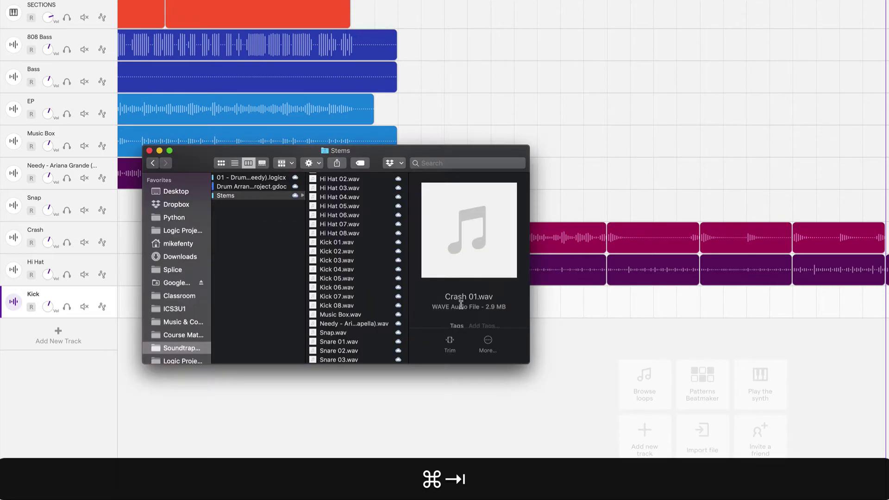
drag(373, 159, 301, 145)
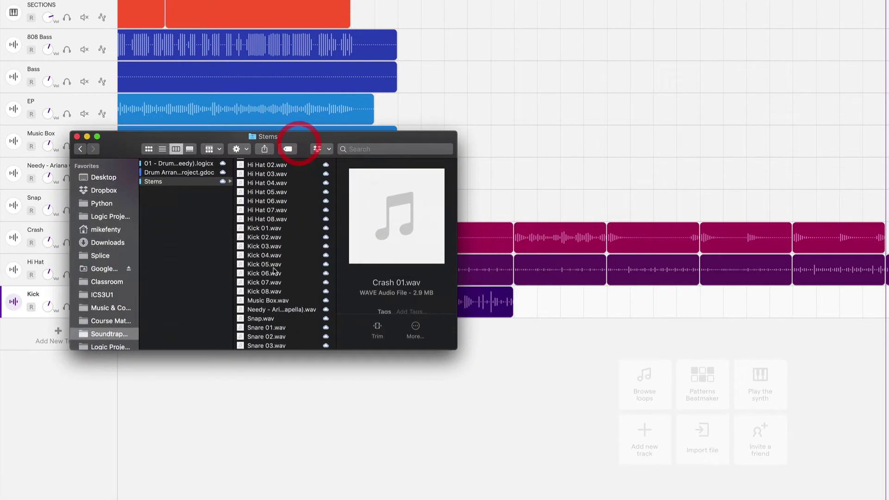
drag(272, 240, 520, 301)
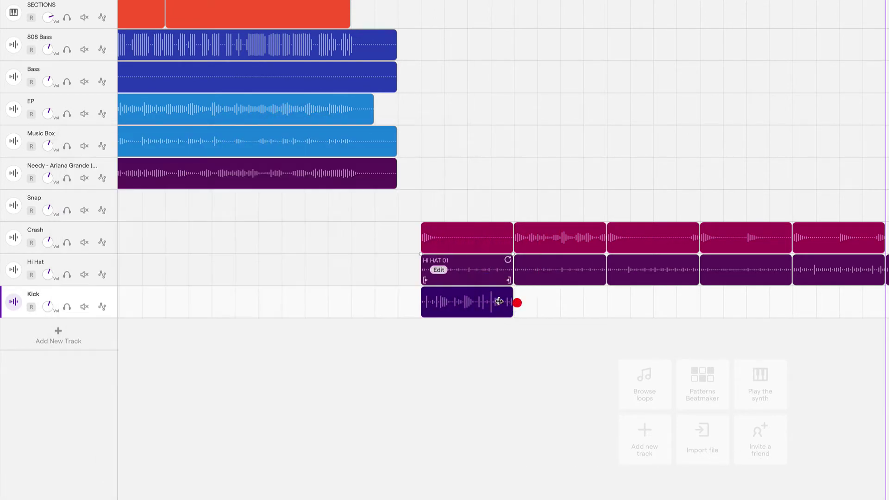
key(super+Tab)
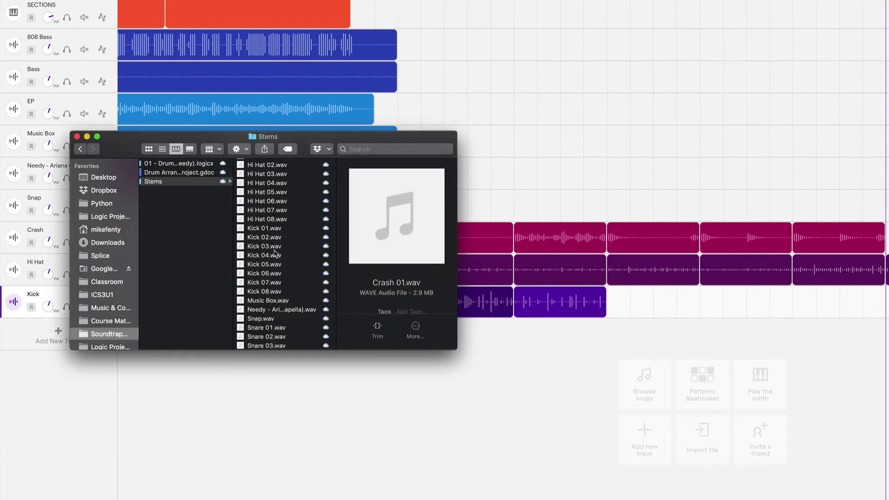
drag(266, 250, 608, 304)
key(super+Tab)
drag(255, 258, 710, 301)
drag(766, 310, 744, 310)
Add Kick 05, 06, 07 and 08 to the end of the Kick track
key(super+Tab)
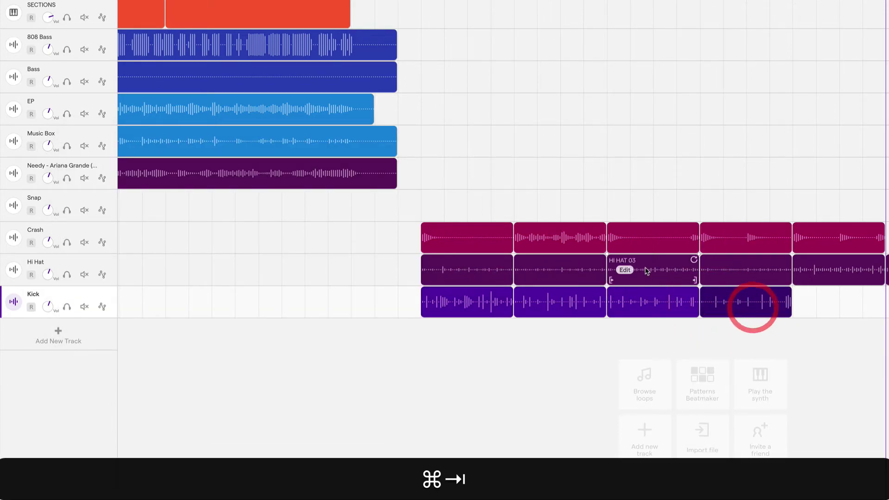
drag(270, 266, 794, 302)
key(super+Tab)
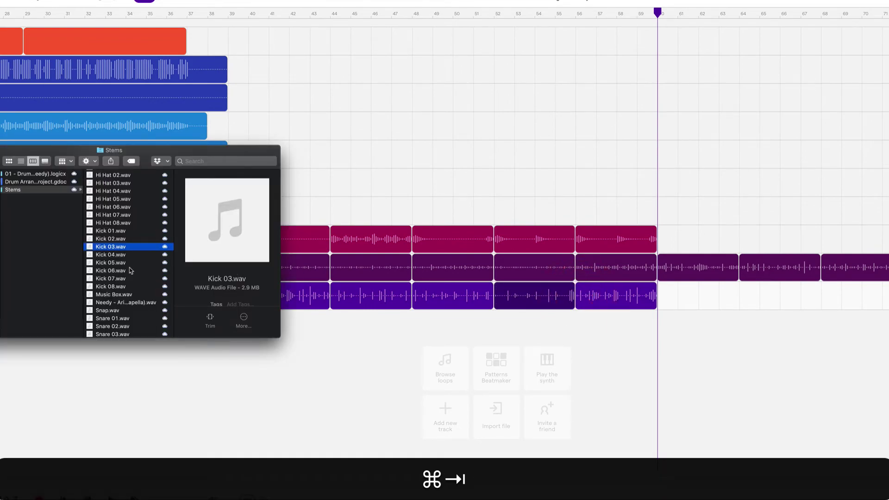
drag(130, 271, 665, 302)
key(super+Tab)
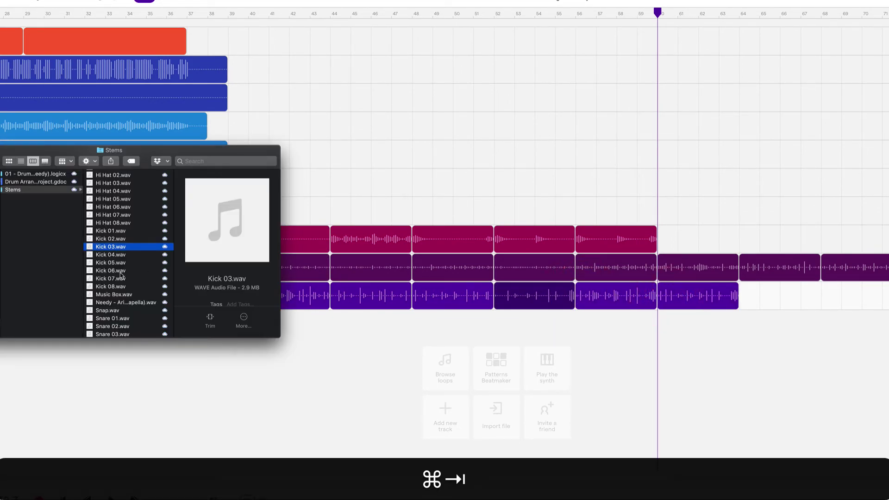
drag(120, 276, 748, 305)
key(super+Tab)
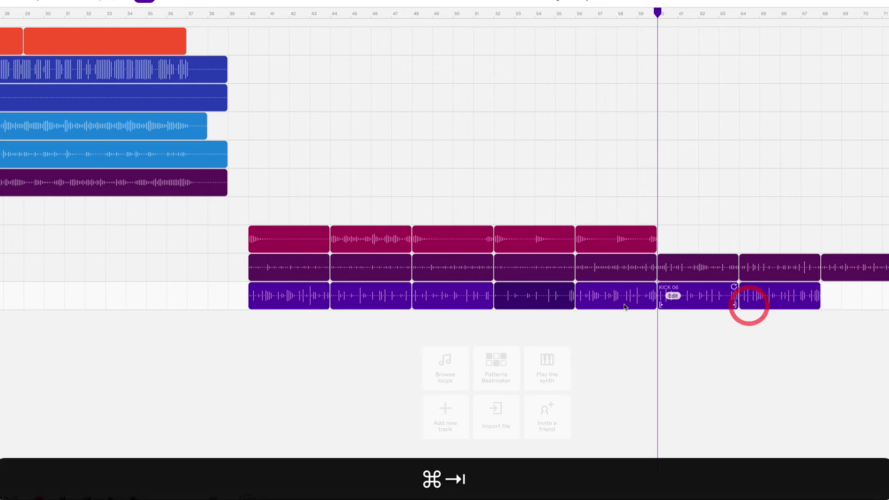
drag(110, 286, 827, 297)
Add Snare 01.wav as a new track under Kick
mouse_move(270, 305)
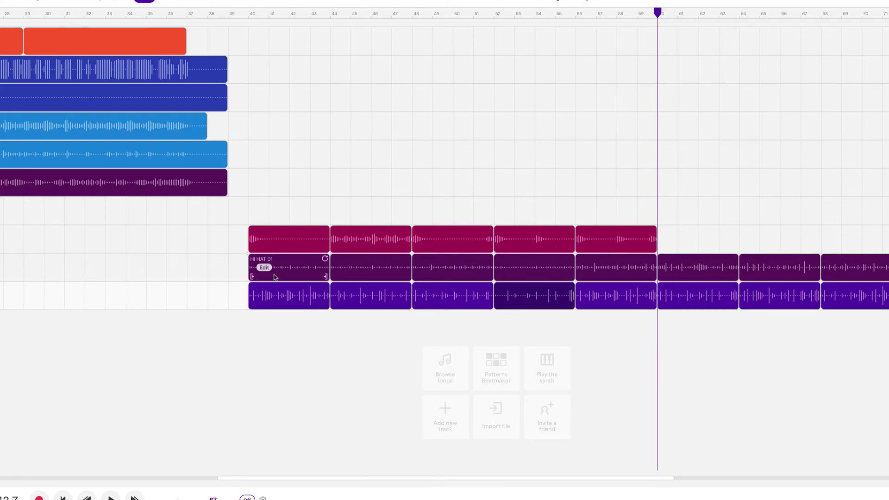
key(super+Tab)
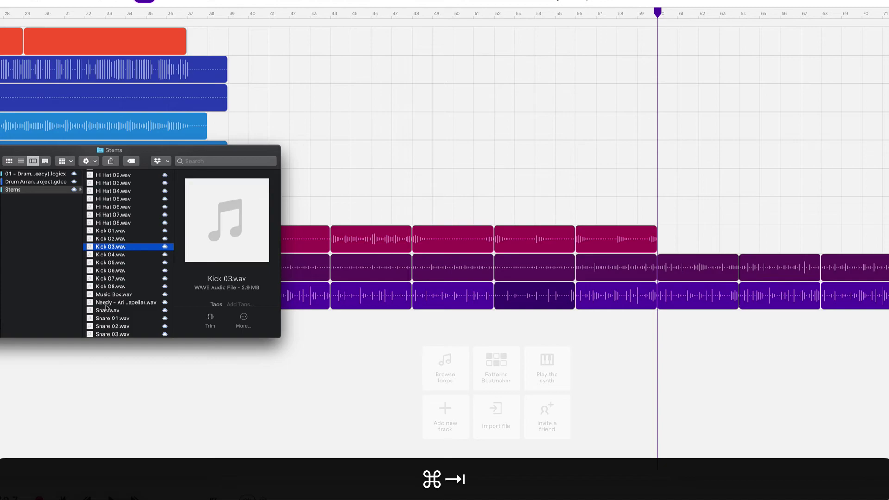
drag(112, 319, 320, 345)
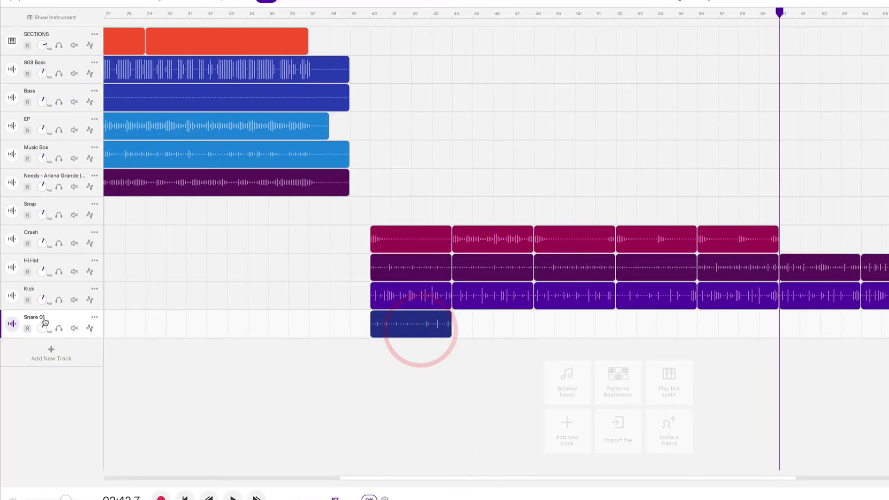
Rename the track Snare and add Snare 02 and Snare 03 after the first clip
double_click(43, 318)
text(Sna)
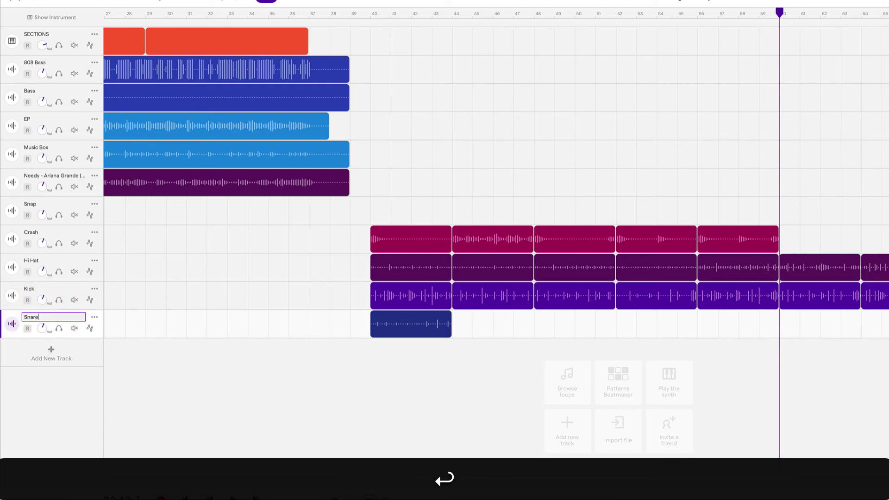
key(super+Tab)
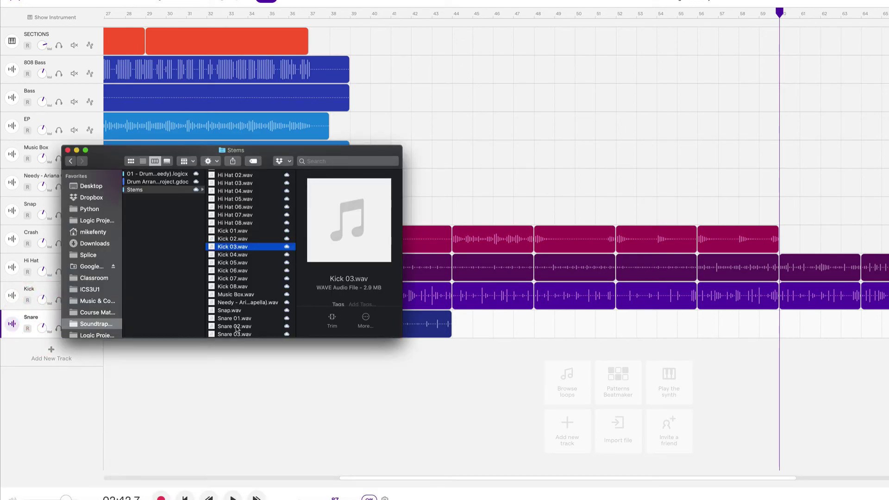
drag(236, 319, 454, 330)
key(super+Tab)
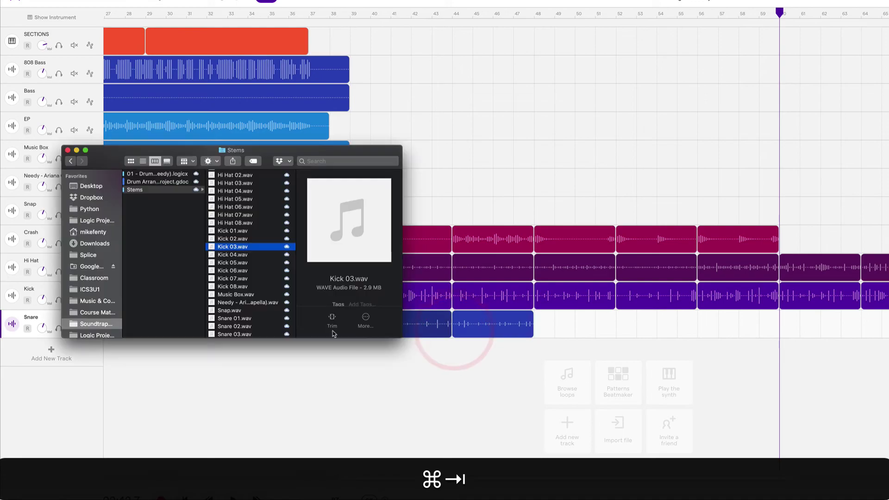
drag(234, 335, 546, 326)
Scroll back through the timeline and move the playhead into the snare section
scroll(447, 285, left, 1)
scroll(447, 286, left, 3)
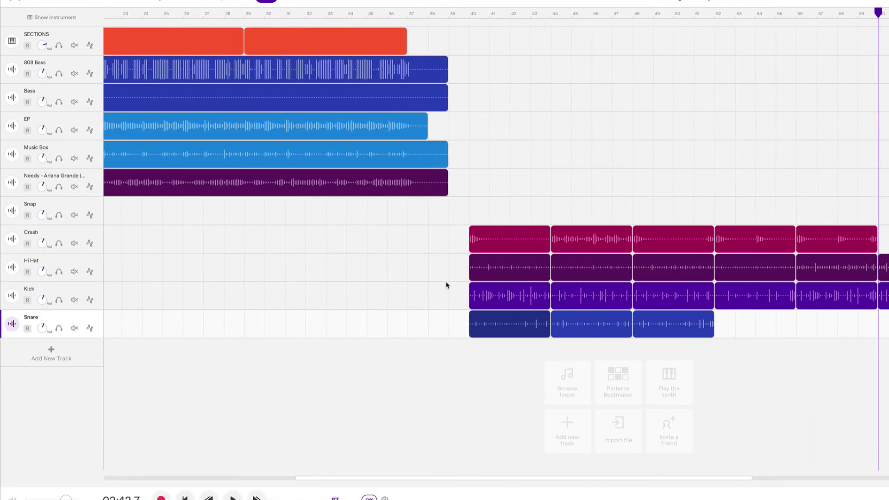
scroll(447, 285, down, 5)
scroll(447, 286, left, 4)
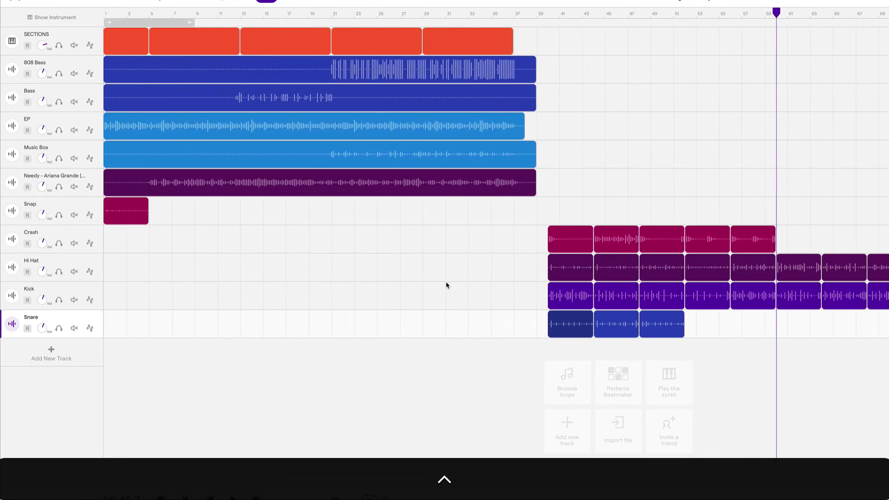
drag(532, 227, 770, 334)
click(693, 325)
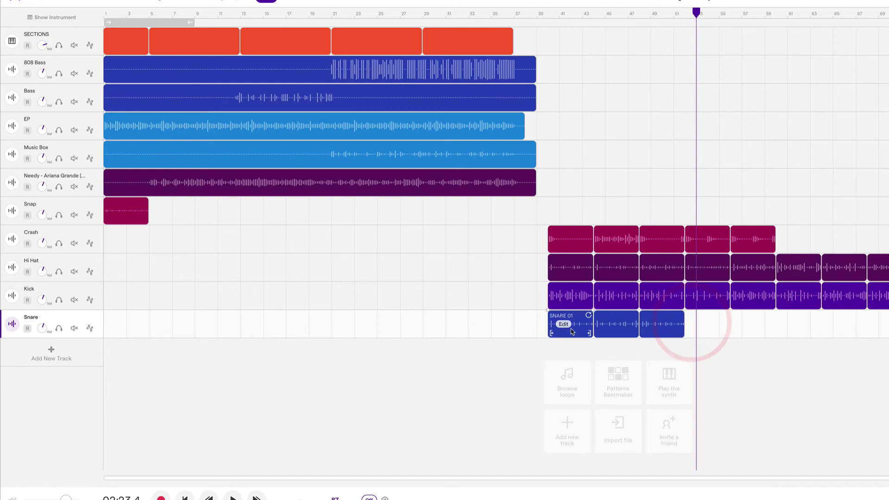
scroll(536, 237, up, 3)
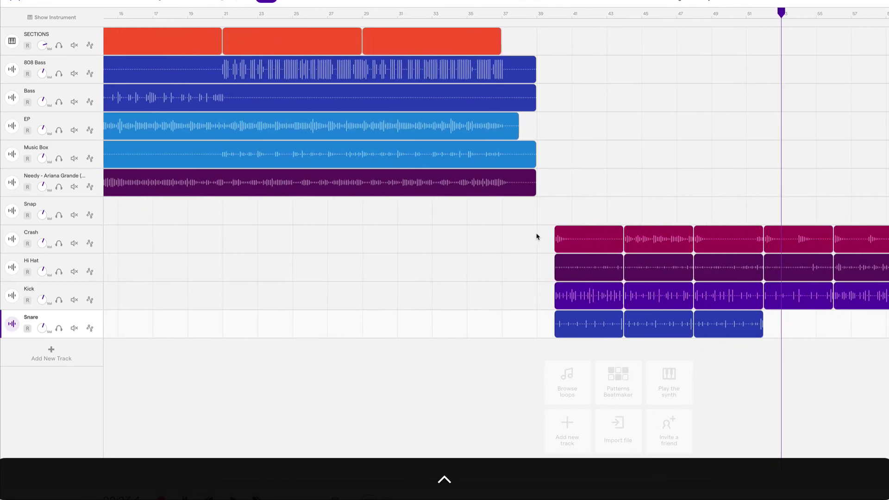
scroll(536, 236, up, 2)
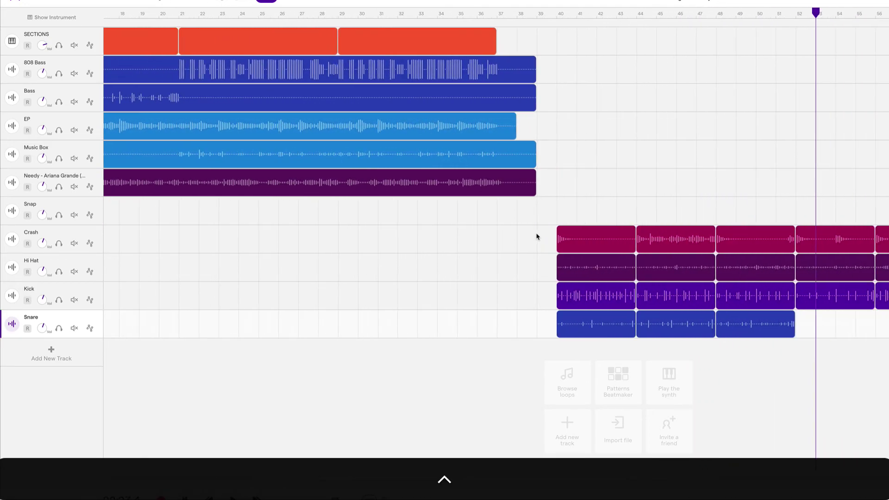
scroll(537, 237, left, 2)
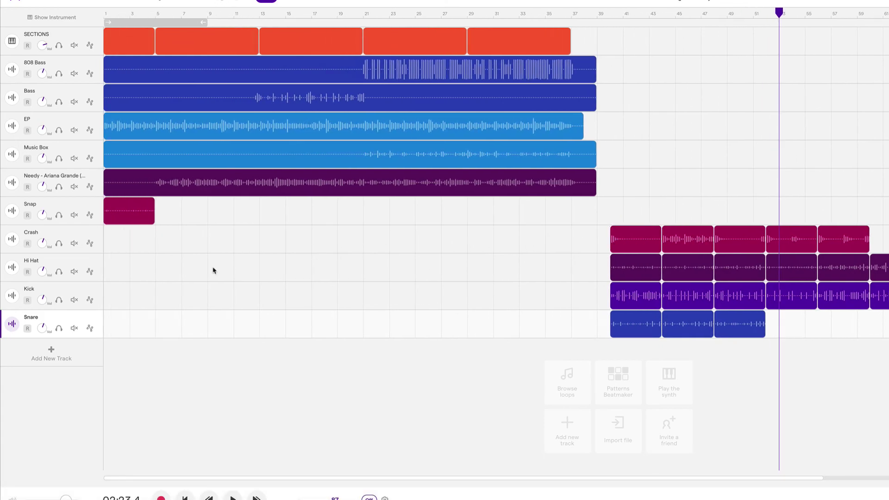
Recolour the Hi Hat track reddish-pink
click(94, 260)
mouse_move(153, 378)
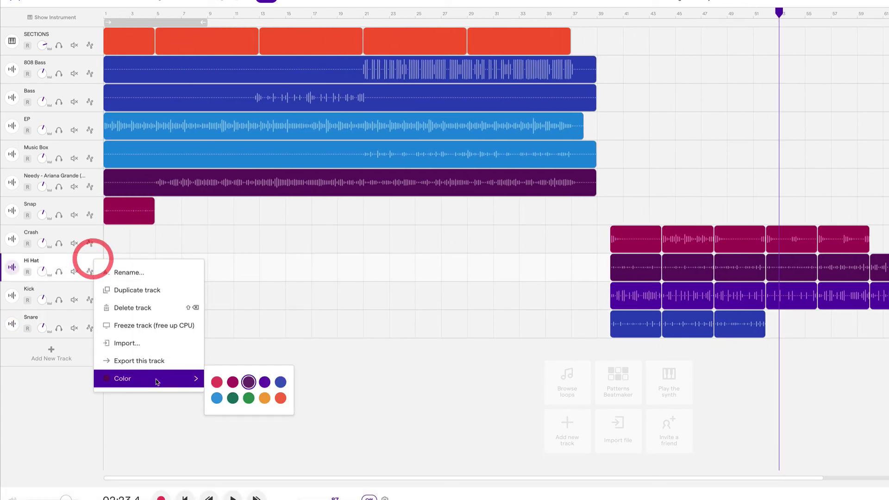
click(233, 381)
click(233, 382)
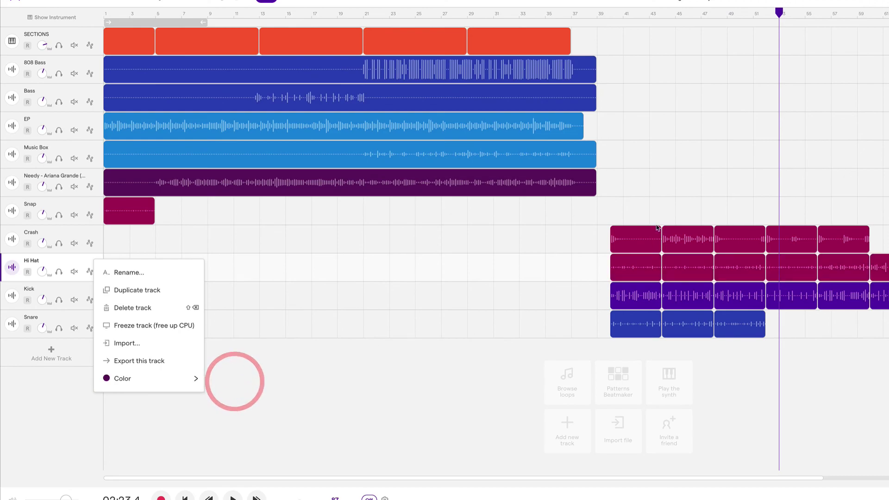
Recolour the Kick track reddish-pink
click(87, 290)
mouse_move(153, 407)
click(233, 410)
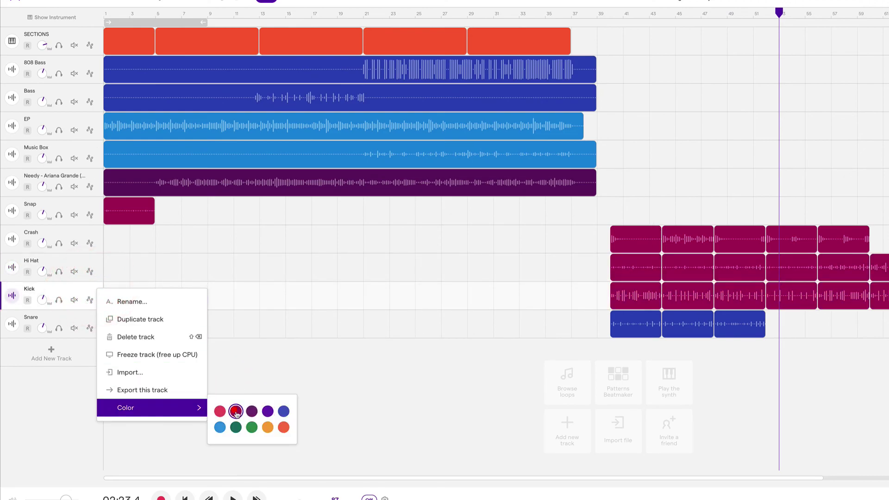
click(85, 313)
Recolour the Snare track reddish-pink
click(97, 317)
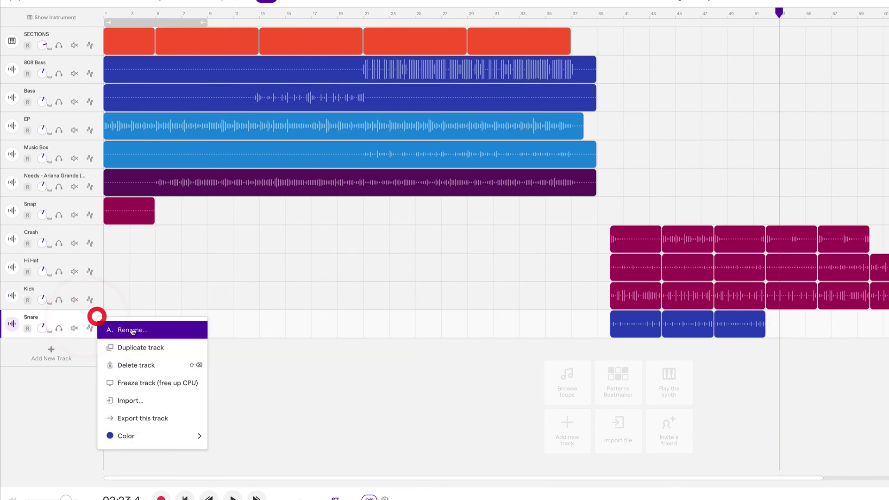
mouse_move(172, 442)
click(237, 440)
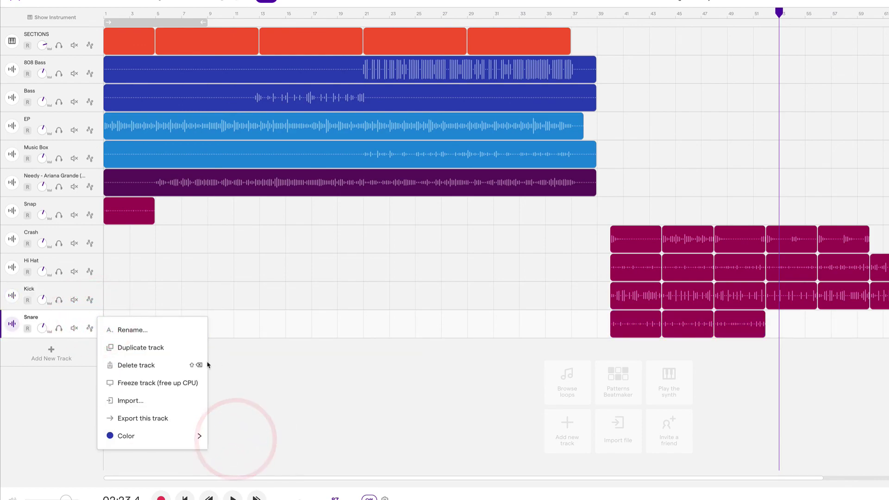
click(240, 439)
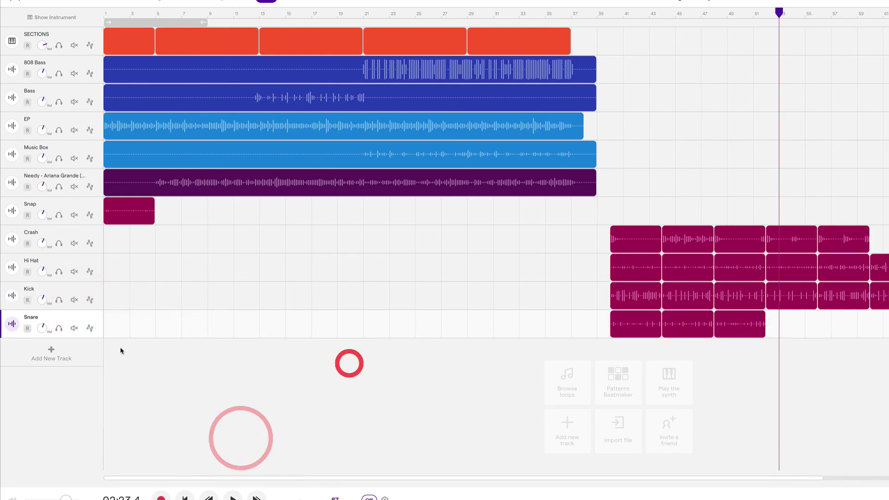